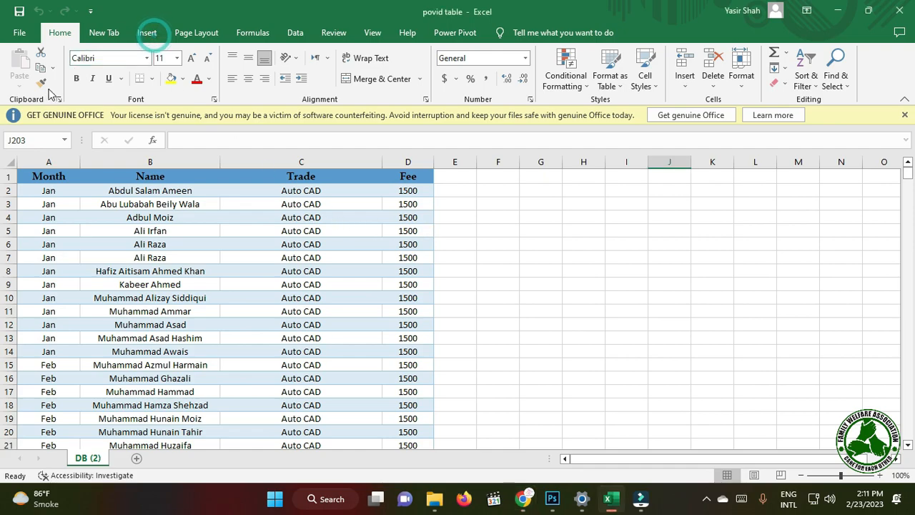
# Create a PivotTable from the DB_2 table and place it on a new worksheet
pyautogui.click(146, 32)
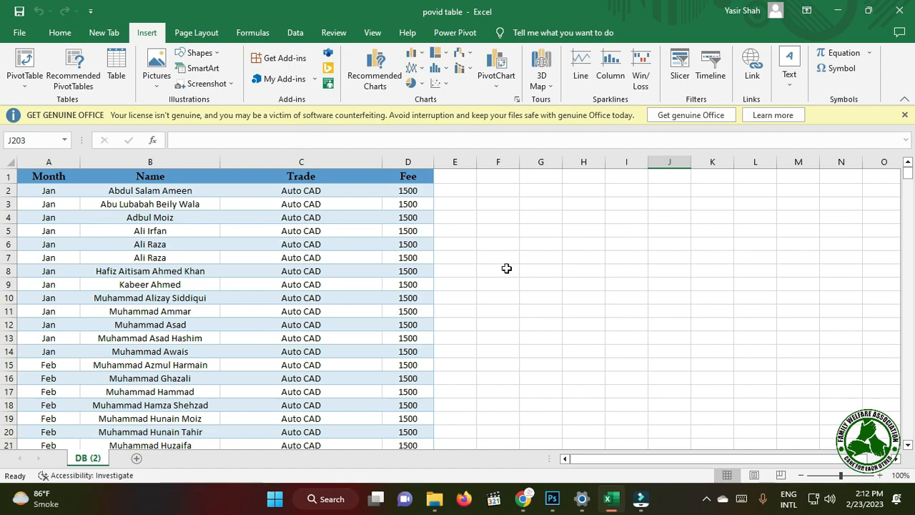
pyautogui.click(210, 262)
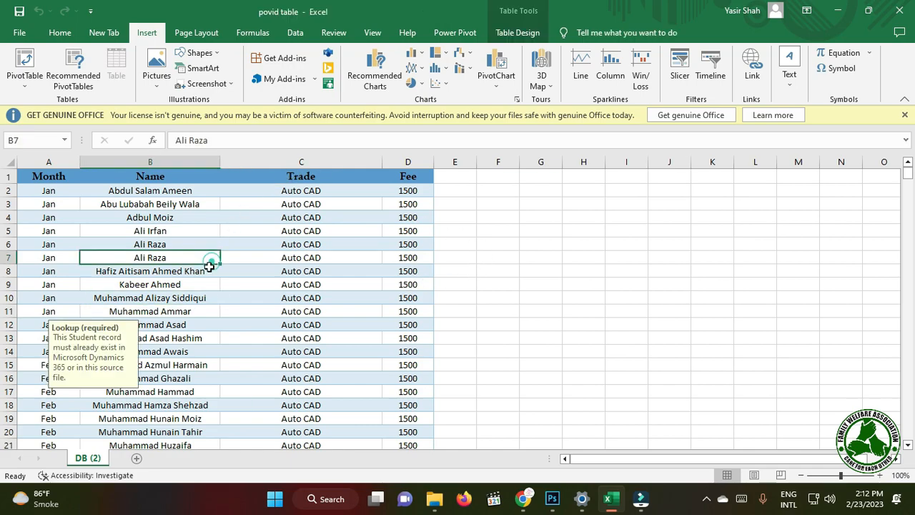
pyautogui.click(180, 320)
pyautogui.click(25, 64)
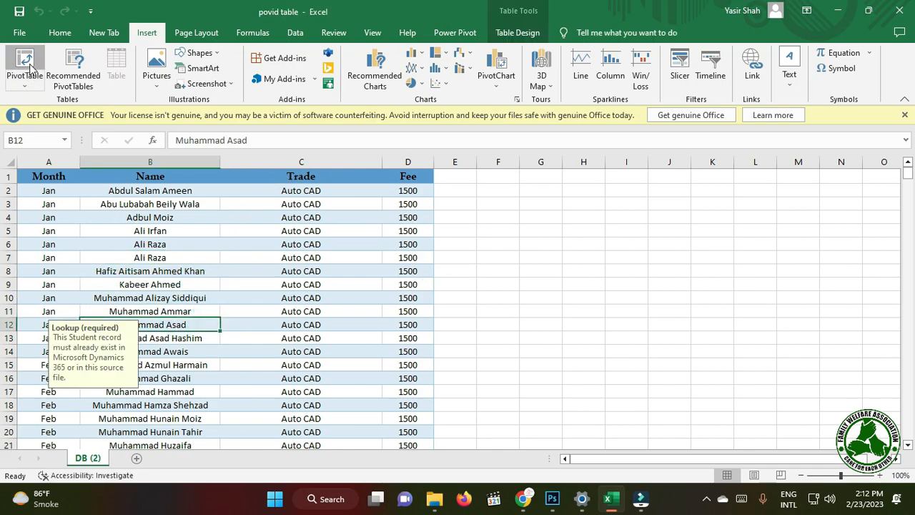
pyautogui.moveTo(348, 212); pyautogui.dragTo(588, 174)
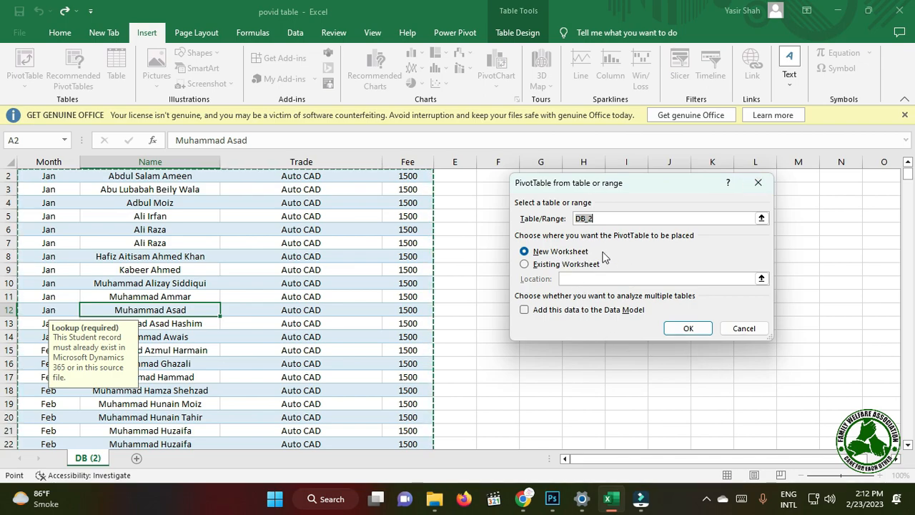
pyautogui.click(688, 328)
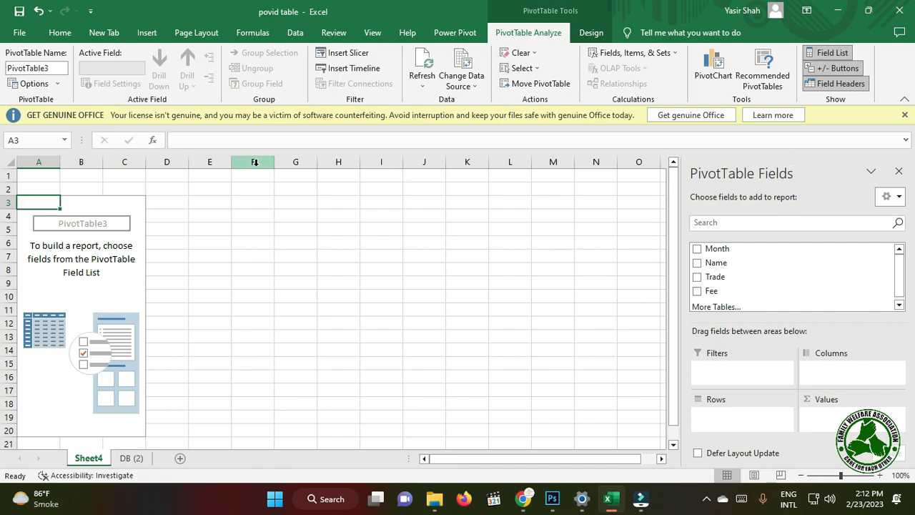
# Examine the empty pivot table's tools and field list, and compare its fields with the source columns on sheet DB (2)
pyautogui.click(270, 205)
pyautogui.click(391, 214)
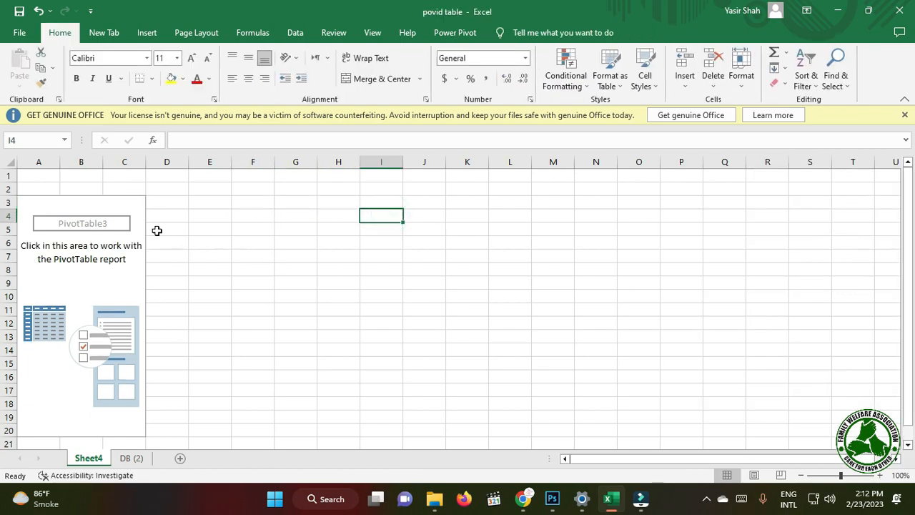
pyautogui.click(39, 203)
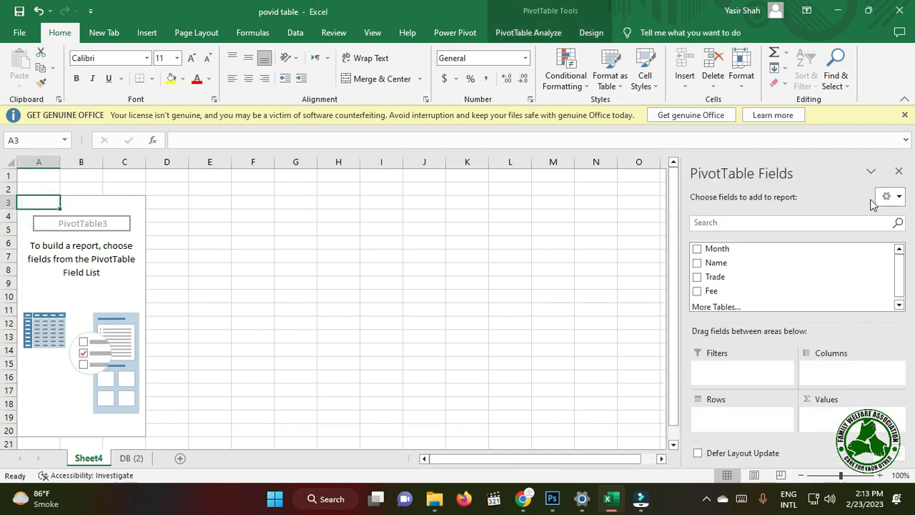
pyautogui.click(520, 34)
pyautogui.click(590, 33)
pyautogui.click(549, 32)
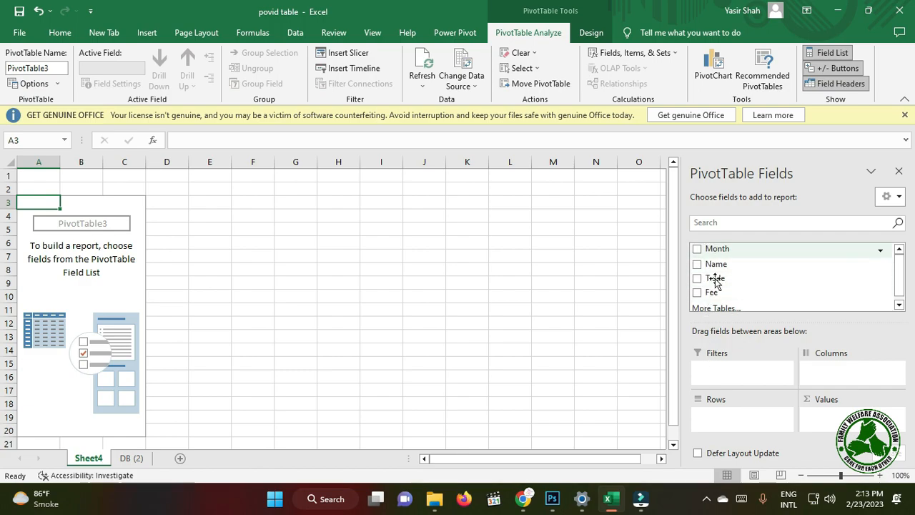
pyautogui.click(123, 458)
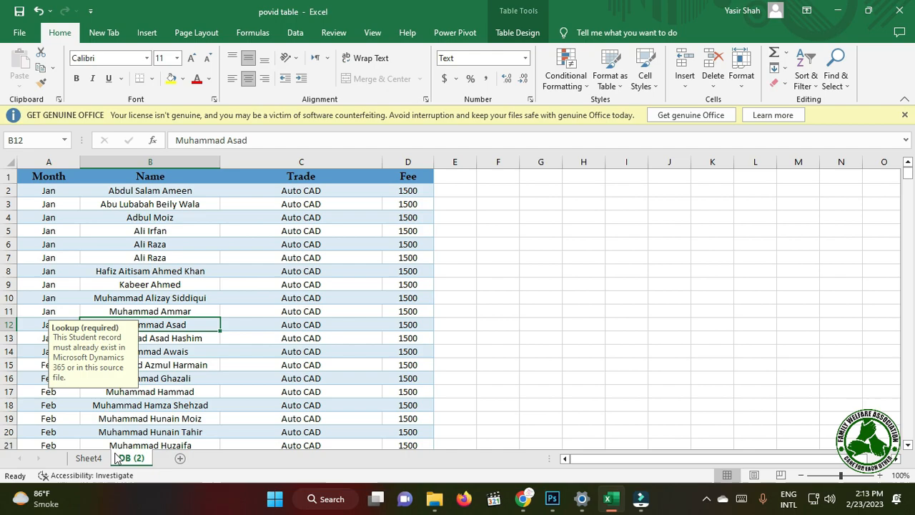
pyautogui.click(89, 457)
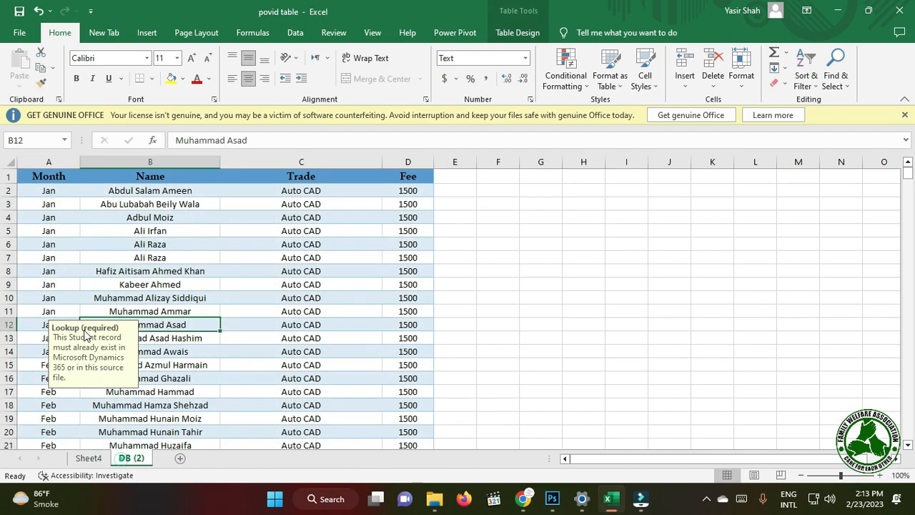
pyautogui.click(131, 458)
pyautogui.click(88, 458)
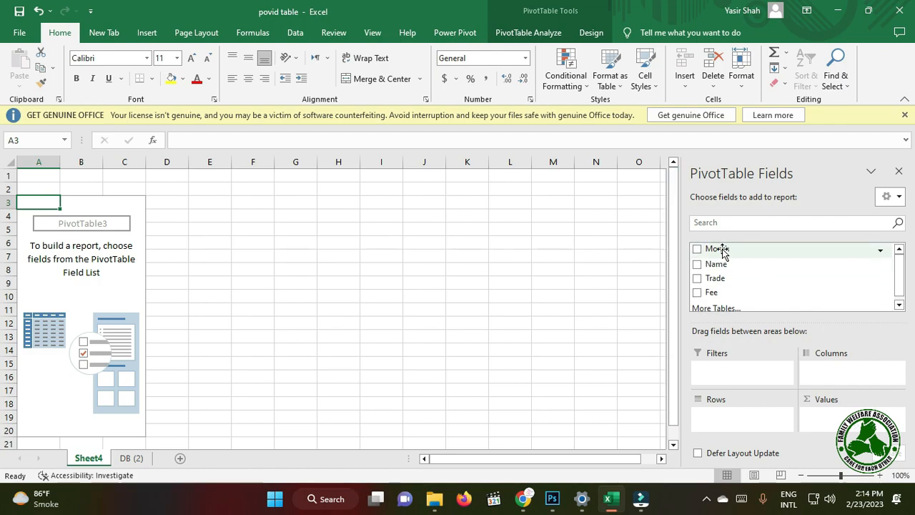
# Lay out the pivot table with Month as report filter, Name as rows and Fee summed as values
pyautogui.moveTo(720, 248); pyautogui.dragTo(726, 371)
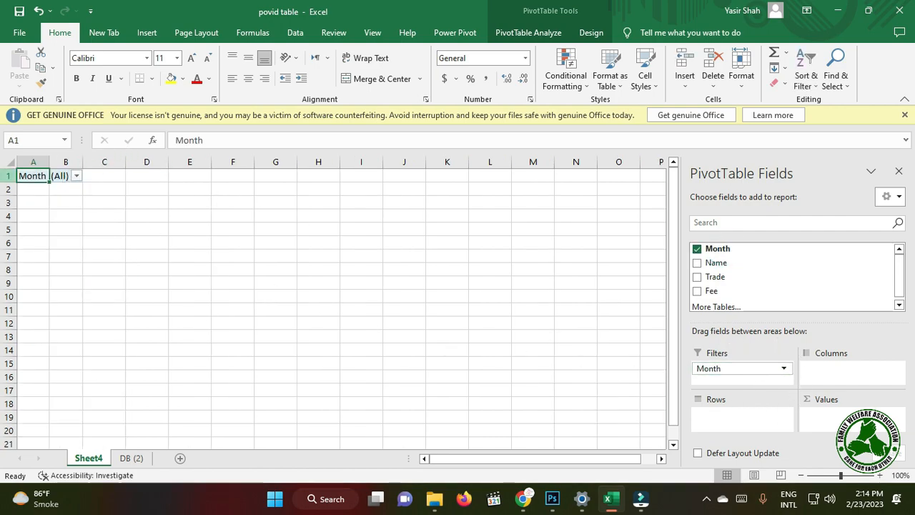
pyautogui.click(76, 176)
pyautogui.click(77, 177)
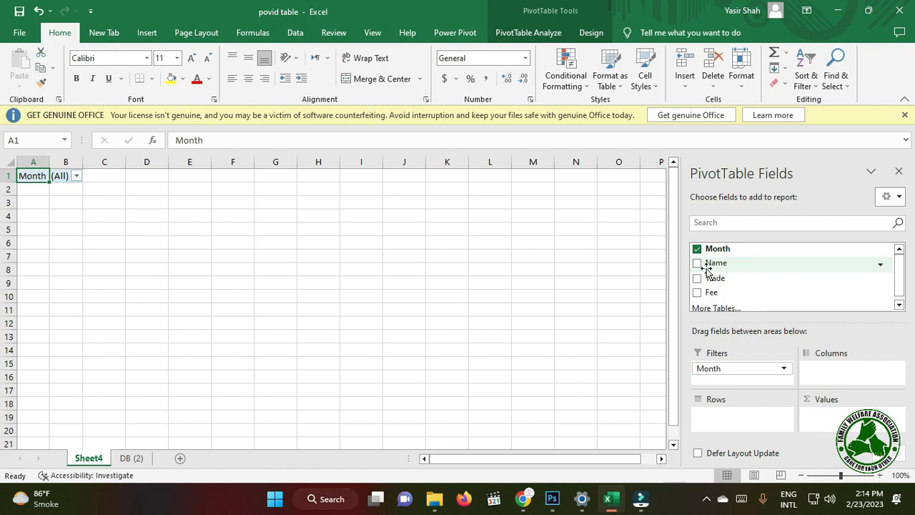
pyautogui.moveTo(718, 264); pyautogui.dragTo(721, 416)
pyautogui.moveTo(711, 289); pyautogui.dragTo(835, 415)
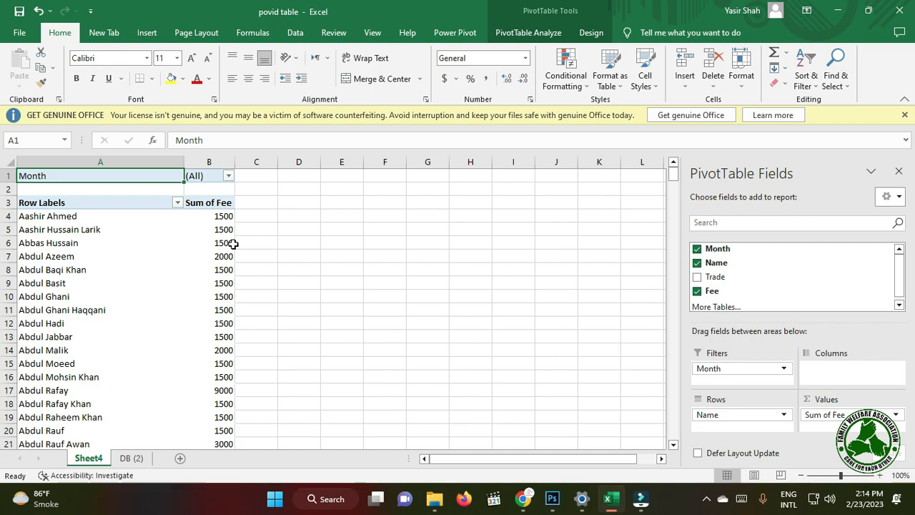
# Filter the pivot table to the month Mar and look through the listed names and fees
pyautogui.scroll(-2, 211, 279)
pyautogui.scroll(-2, 211, 279)
pyautogui.scroll(4, 228, 341)
pyautogui.click(228, 175)
pyautogui.click(98, 231)
pyautogui.click(99, 243)
pyautogui.click(148, 345)
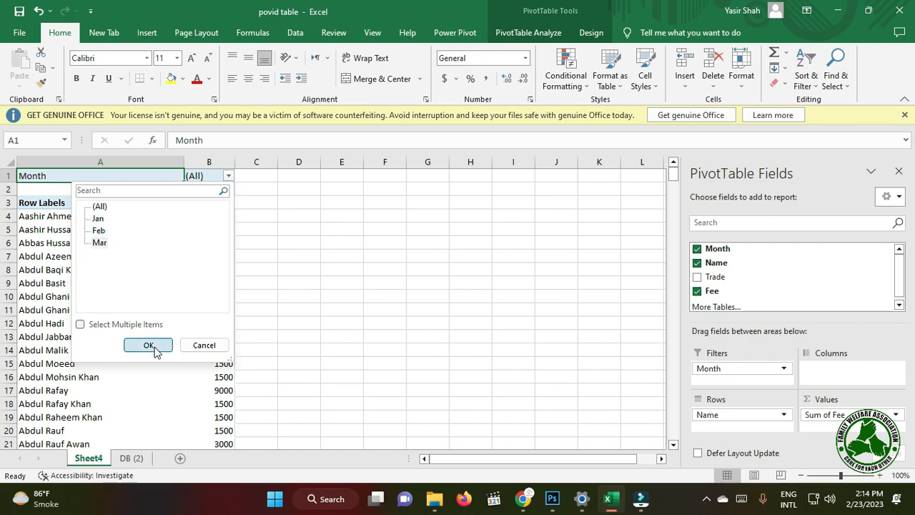
pyautogui.scroll(-7, 131, 360)
pyautogui.scroll(7, 130, 365)
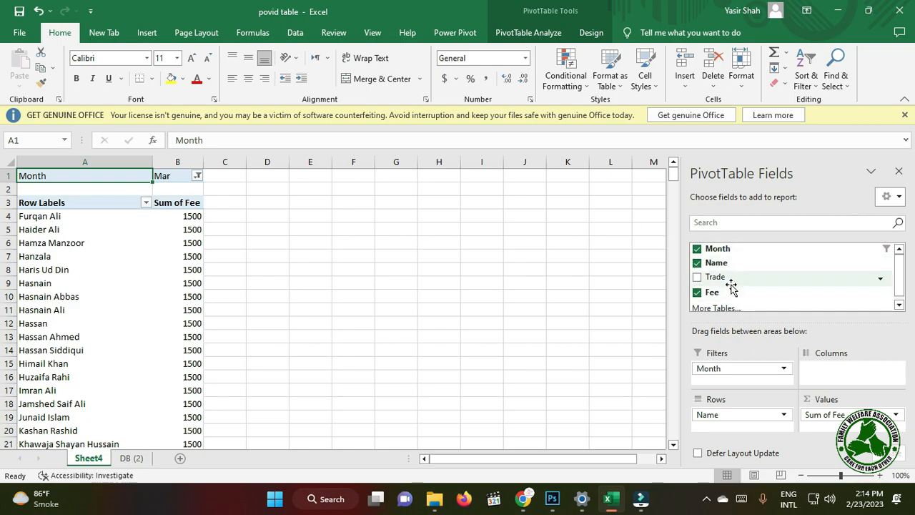
# Add the Trade field to the rows below Name, and move it into the report filters
pyautogui.moveTo(721, 281); pyautogui.dragTo(732, 426)
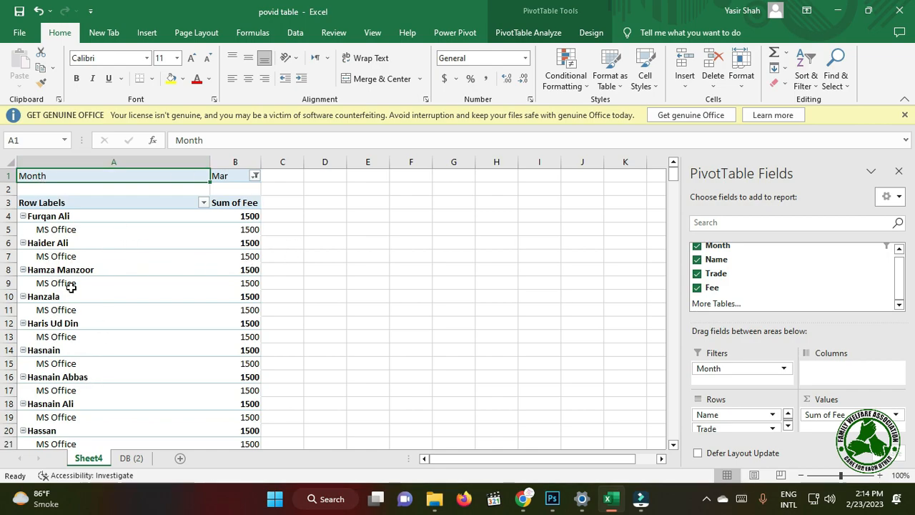
pyautogui.moveTo(736, 429); pyautogui.dragTo(733, 384)
pyautogui.moveTo(737, 384); pyautogui.dragTo(734, 378)
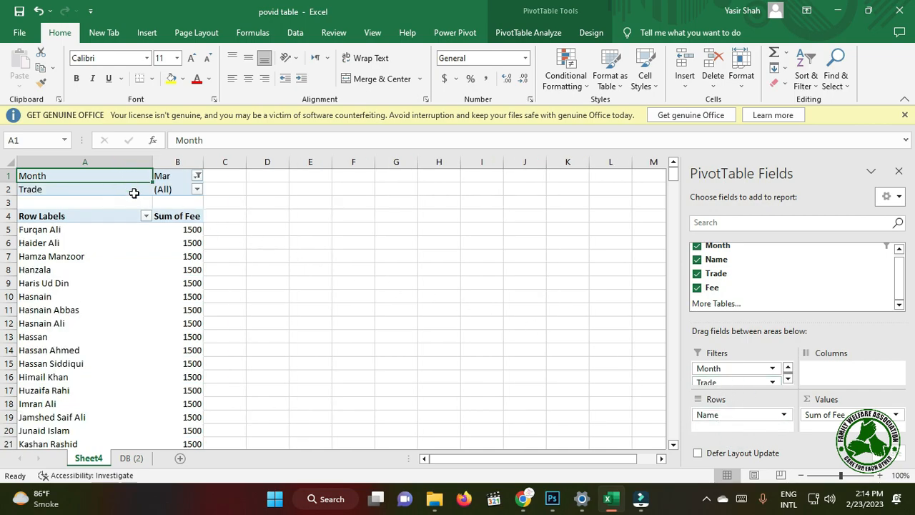
# Filter the pivot table to the month Jan and the trade Auto CAD
pyautogui.click(197, 176)
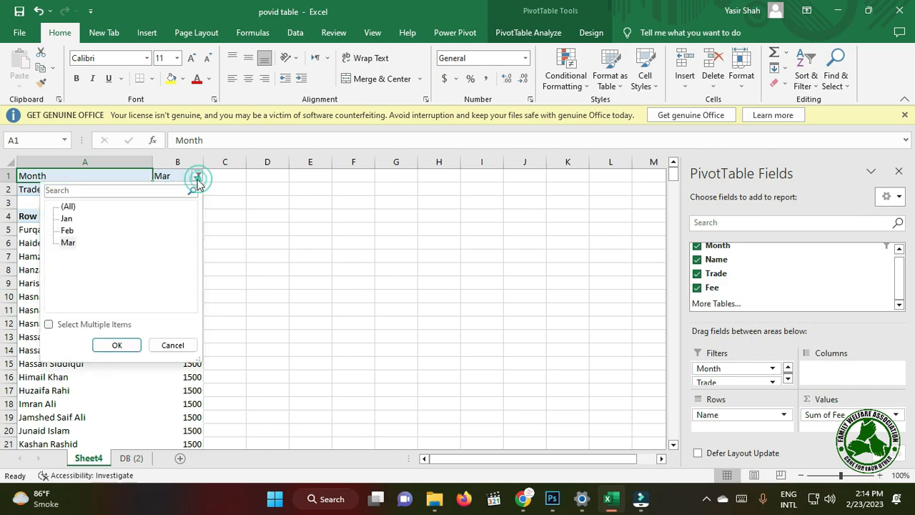
pyautogui.click(67, 220)
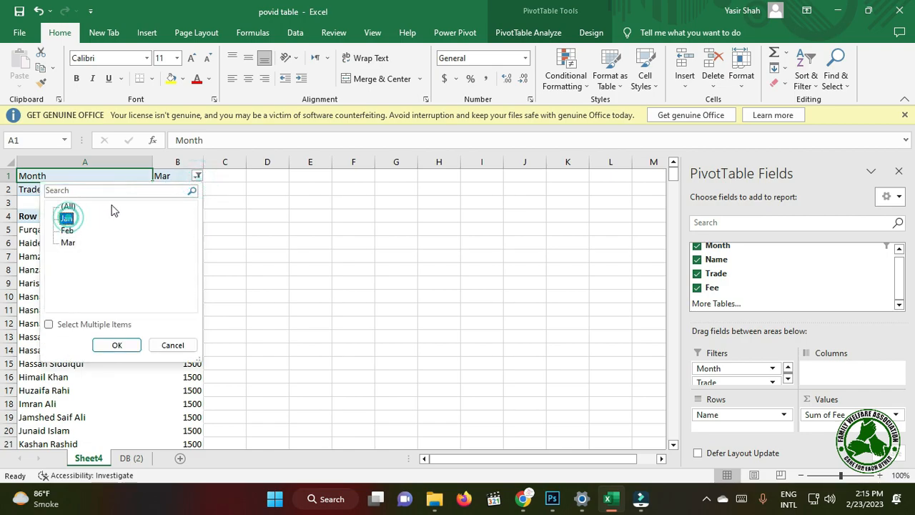
pyautogui.click(119, 347)
pyautogui.click(182, 189)
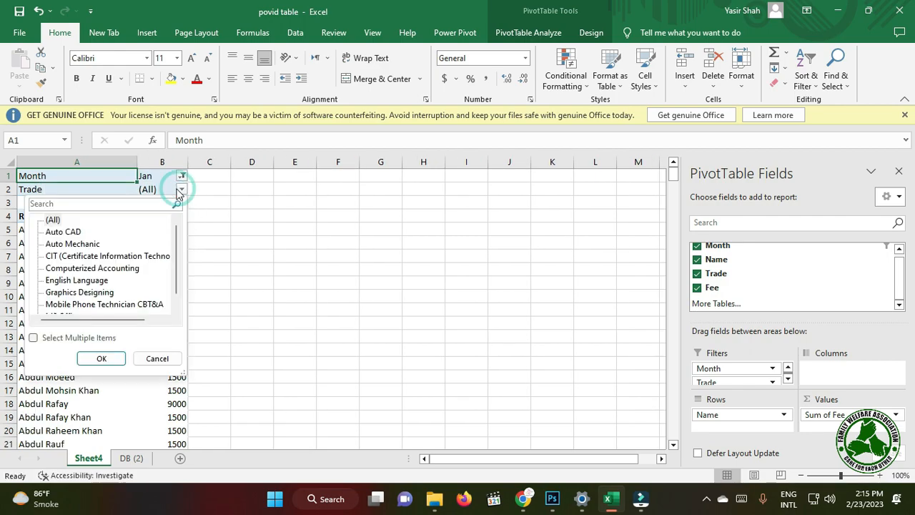
pyautogui.click(62, 233)
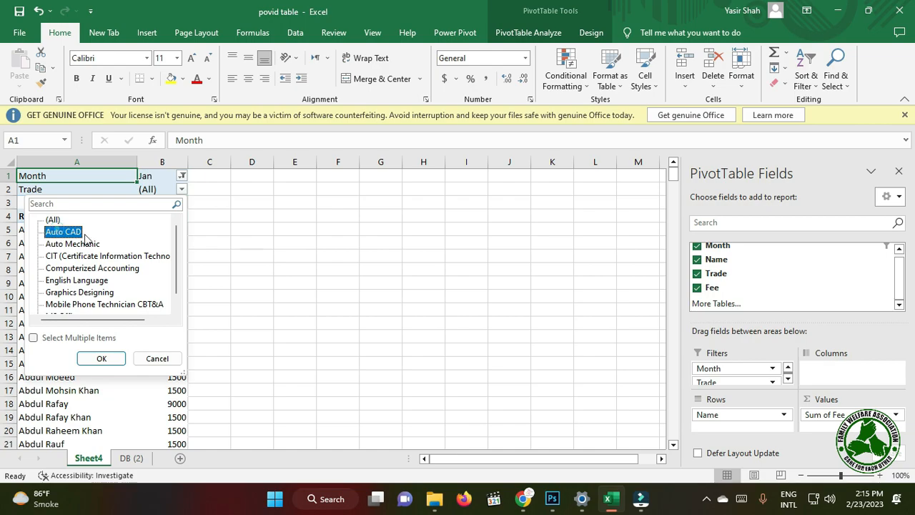
pyautogui.click(114, 358)
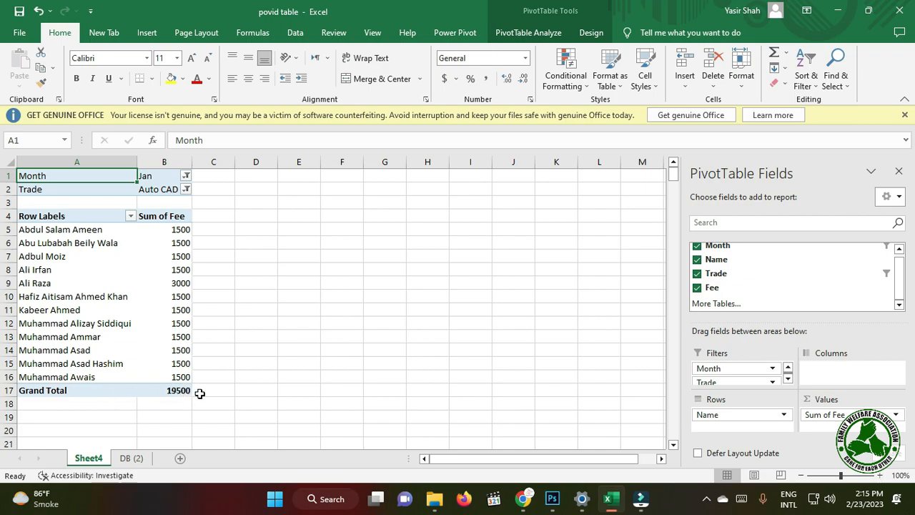
# Show the Auto CAD fees for Feb, and switch the Month filter on to Mar
pyautogui.click(186, 176)
pyautogui.click(56, 230)
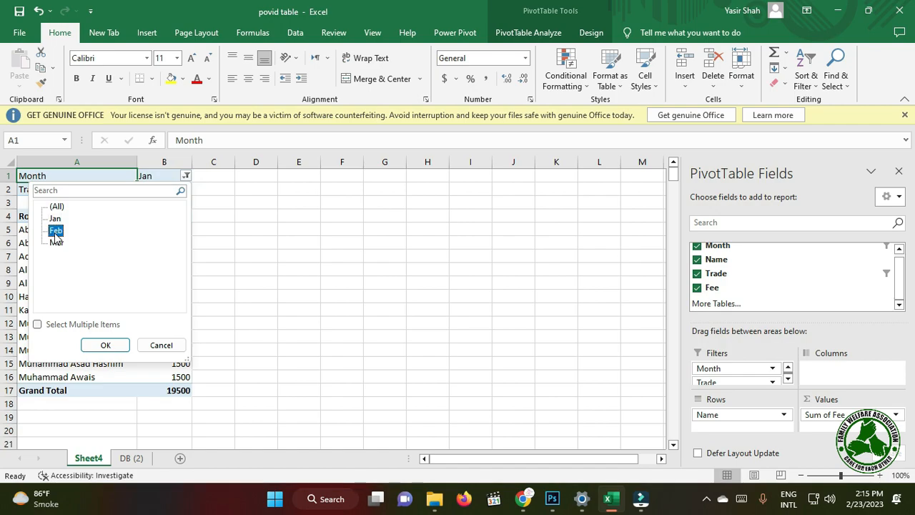
pyautogui.click(105, 344)
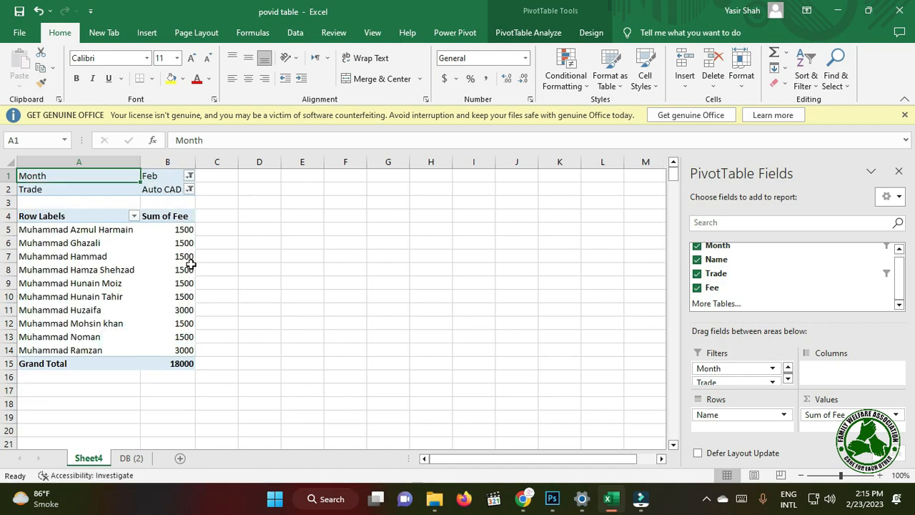
pyautogui.click(191, 177)
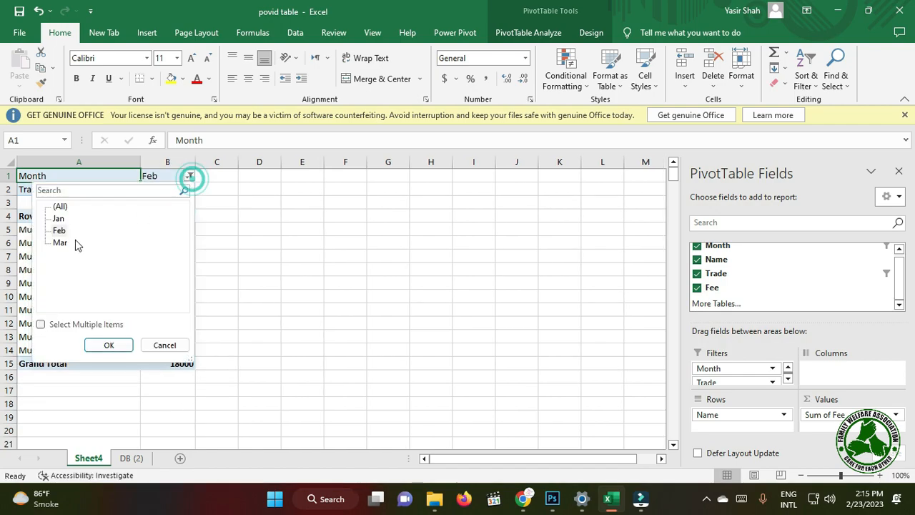
pyautogui.click(60, 244)
pyautogui.click(113, 346)
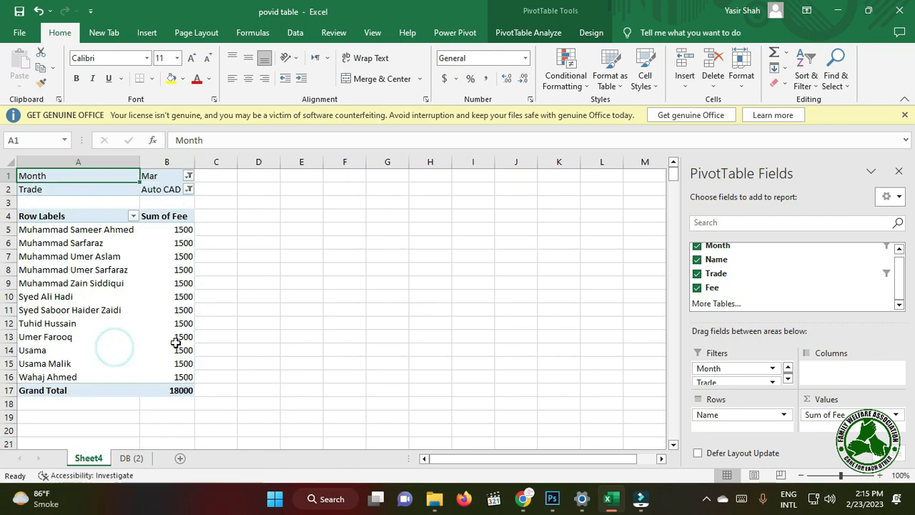
# Change the Trade filter to Computerized Accounting
pyautogui.click(189, 189)
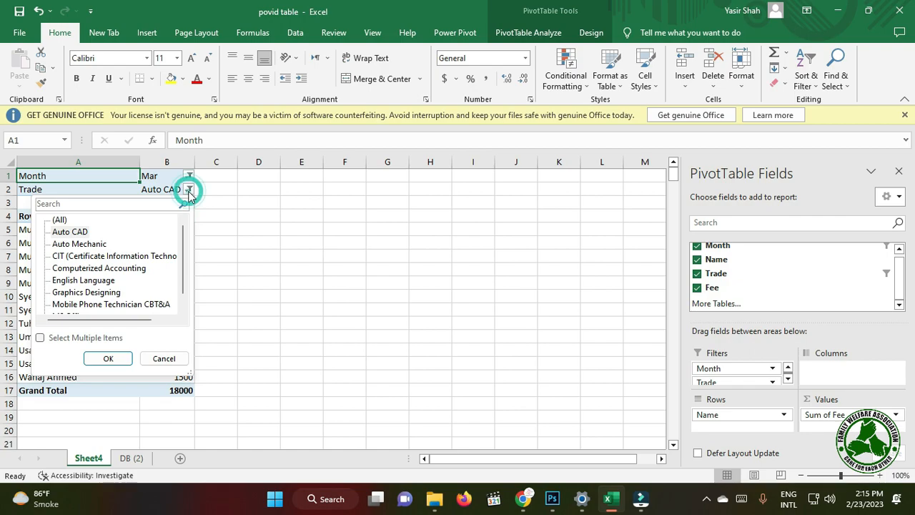
pyautogui.click(81, 271)
pyautogui.click(114, 359)
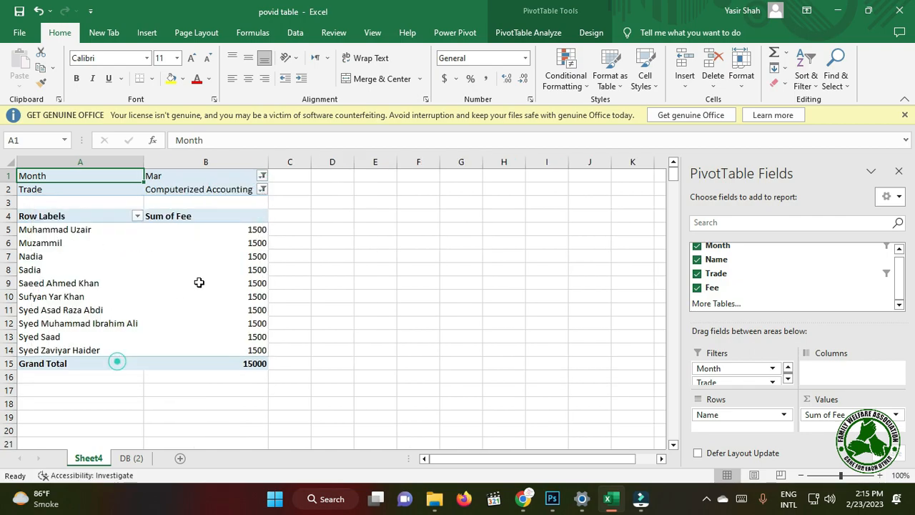
# Set the Trade filter to Mobile Phone Technician CBT&A and look through the list down to its grand total
pyautogui.click(262, 189)
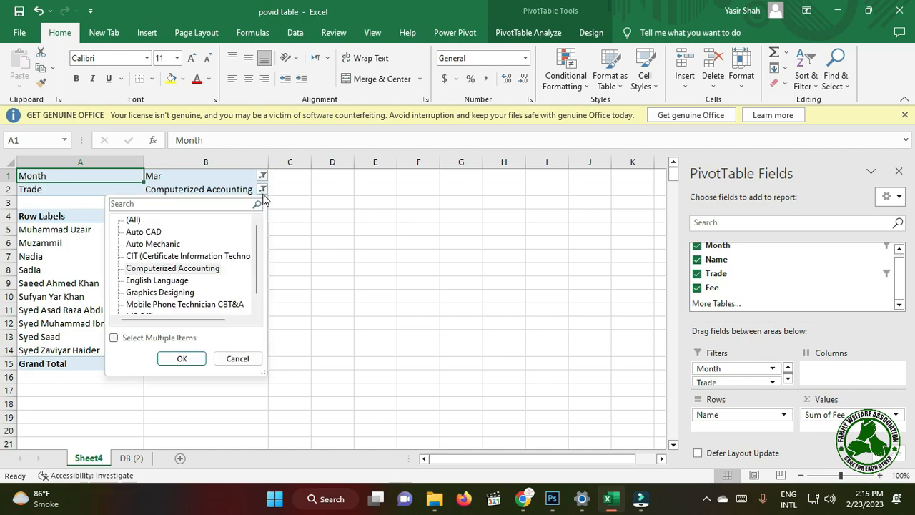
pyautogui.scroll(-1, 179, 284)
pyautogui.click(165, 293)
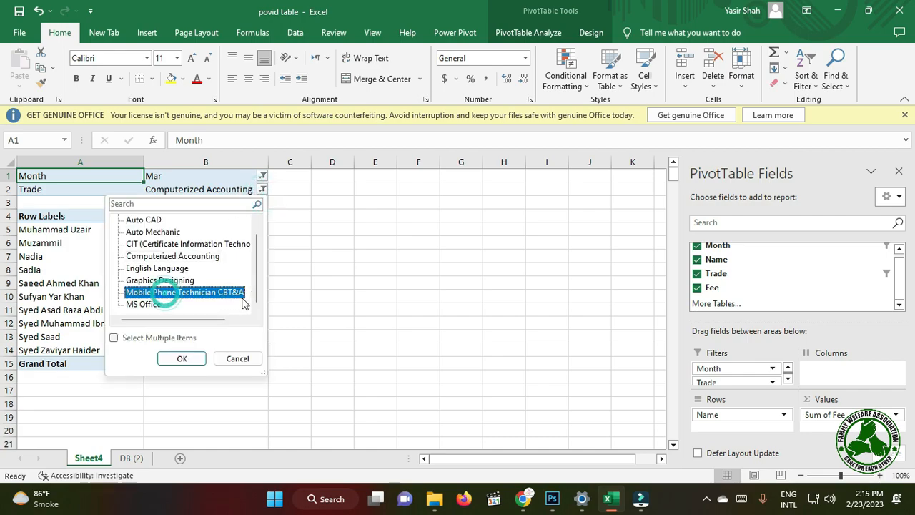
pyautogui.click(181, 358)
pyautogui.scroll(-7, 282, 348)
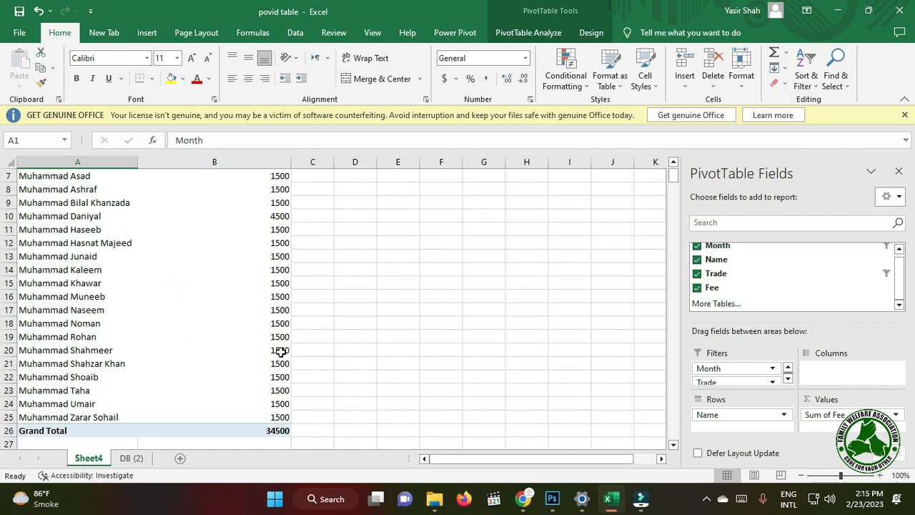
pyautogui.scroll(7, 281, 350)
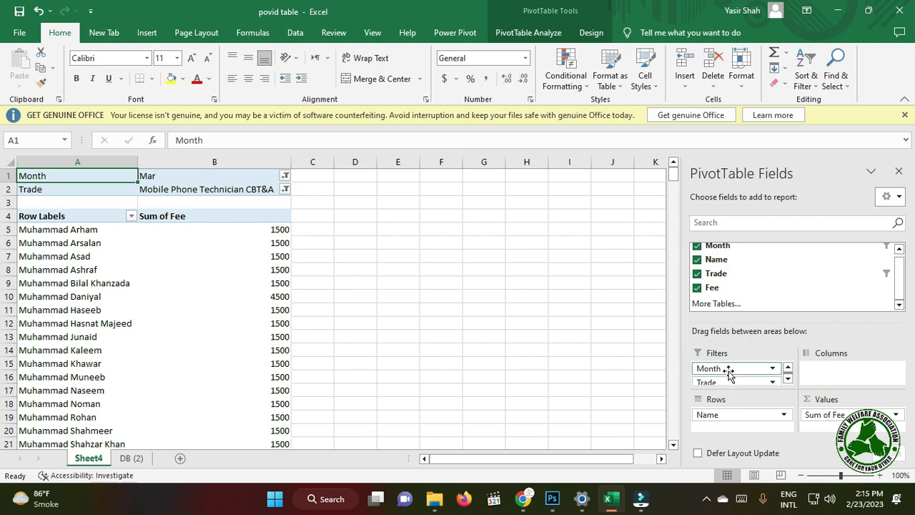
# Remove the Month field from the report filters, set the Trade filter to Graphics Designing and look through the list
pyautogui.moveTo(737, 372); pyautogui.dragTo(782, 272)
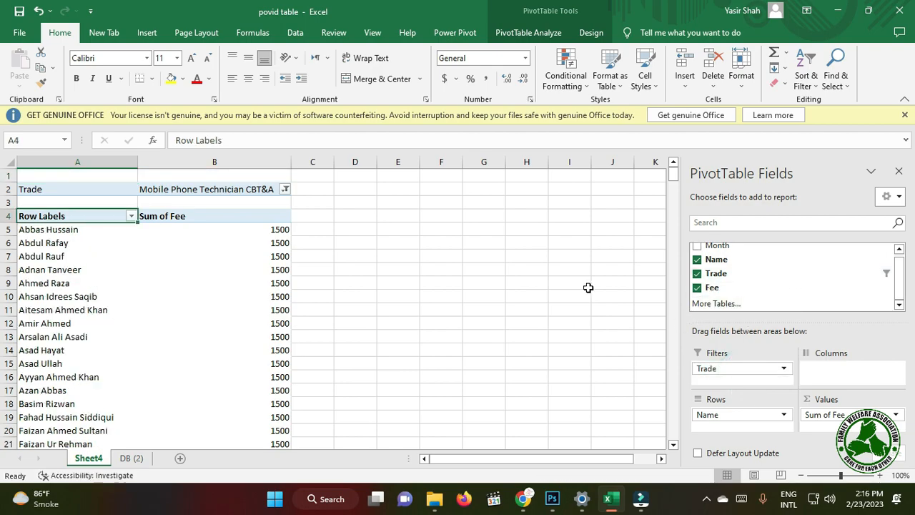
pyautogui.click(286, 189)
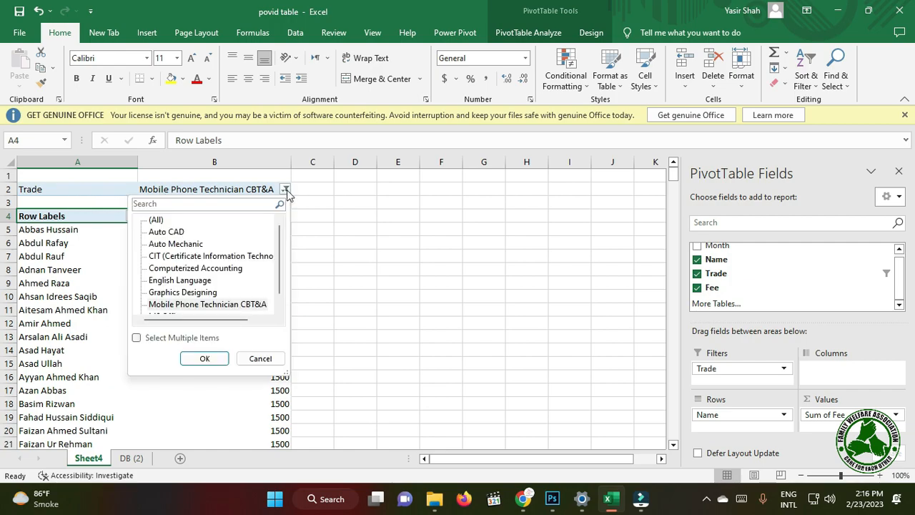
pyautogui.click(199, 292)
pyautogui.click(205, 359)
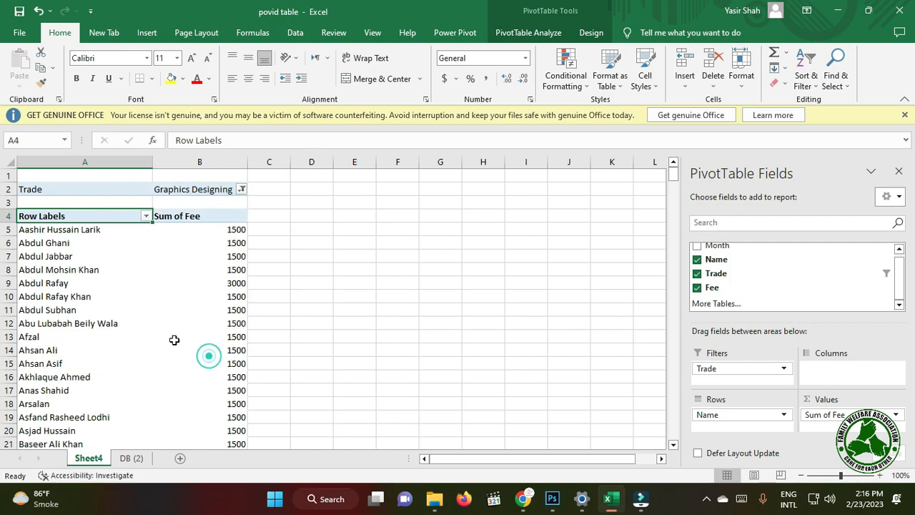
pyautogui.scroll(-13, 162, 368)
pyautogui.scroll(13, 156, 382)
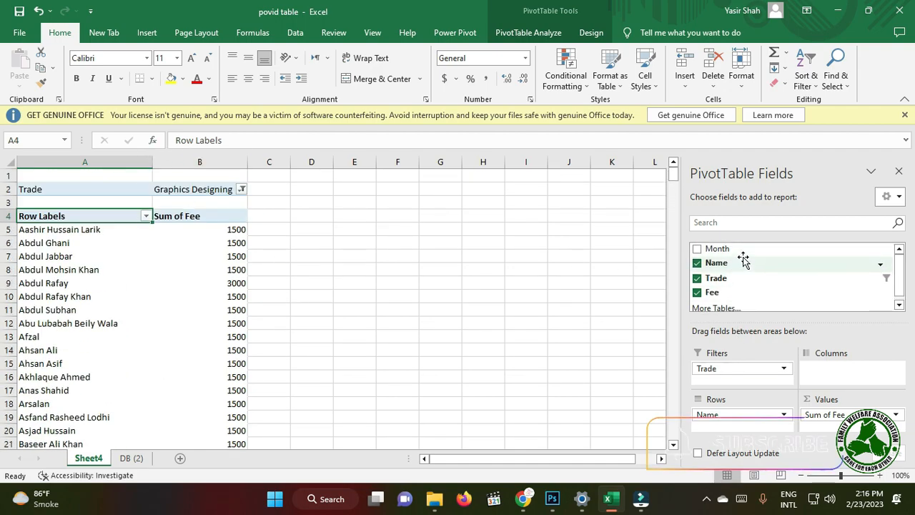
# Add the Month field back to the report filters below Trade and filter it to Feb
pyautogui.moveTo(729, 248); pyautogui.dragTo(737, 384)
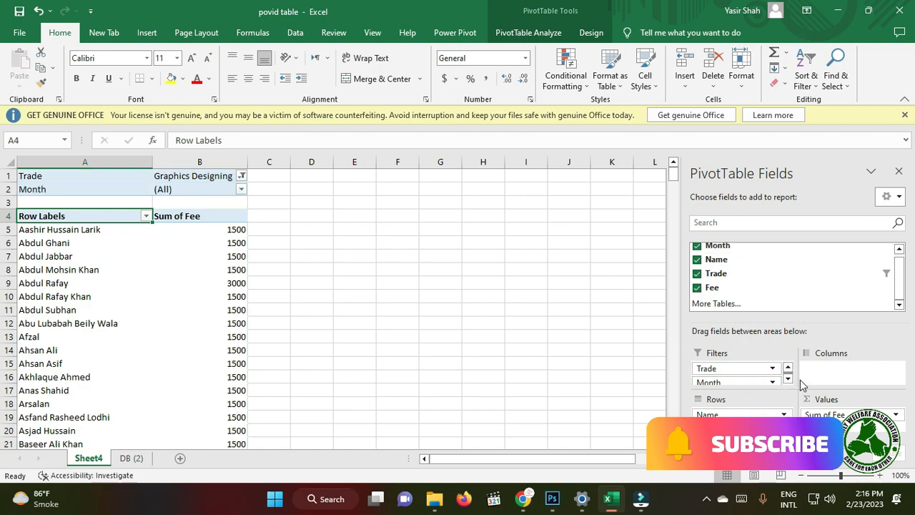
pyautogui.click(241, 189)
pyautogui.click(112, 243)
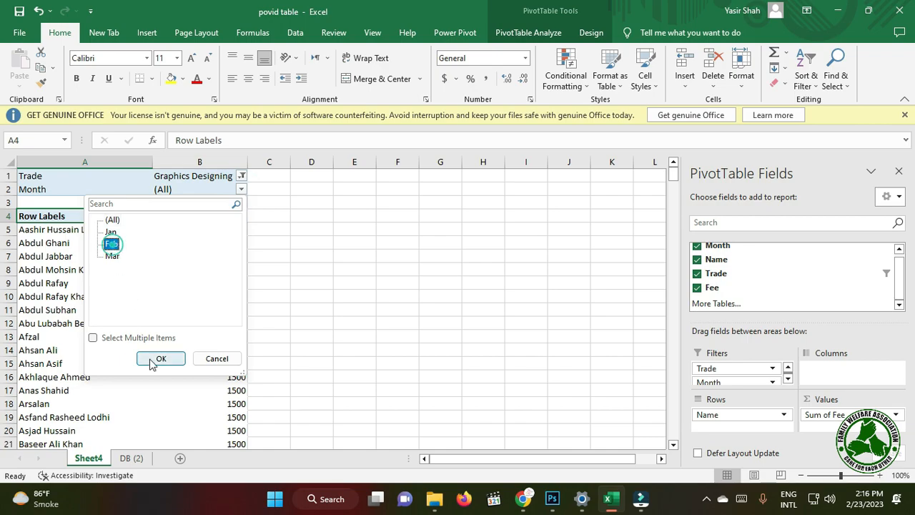
pyautogui.click(161, 358)
pyautogui.scroll(-4, 113, 300)
pyautogui.scroll(4, 112, 349)
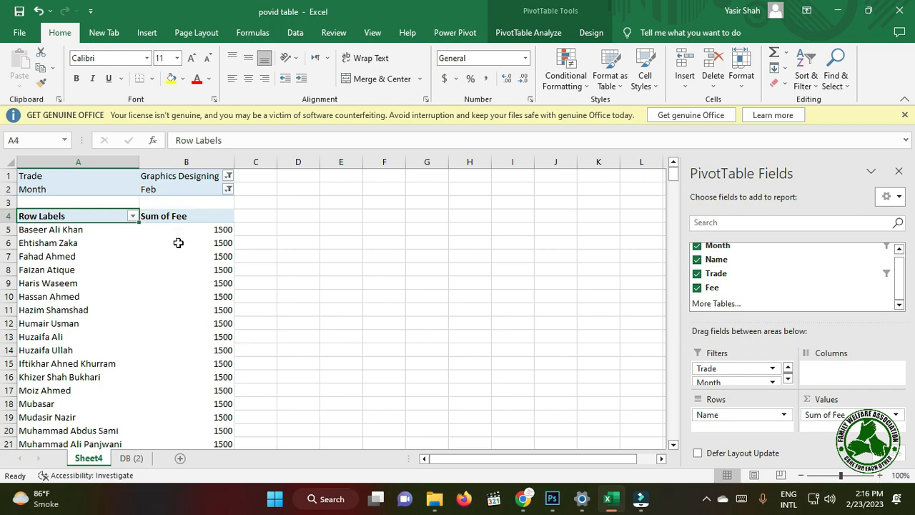
# Insert slicers for Month and Trade and place them side by side next to the pivot table
pyautogui.click(534, 34)
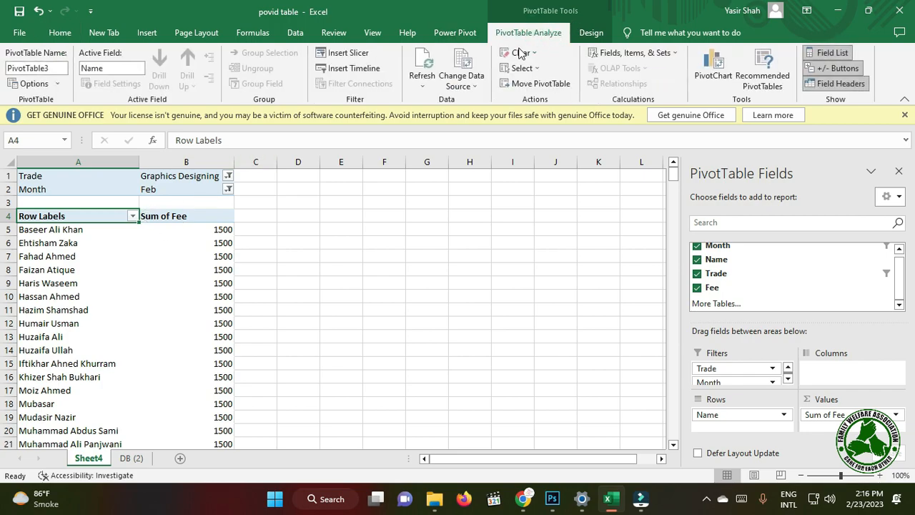
pyautogui.click(348, 57)
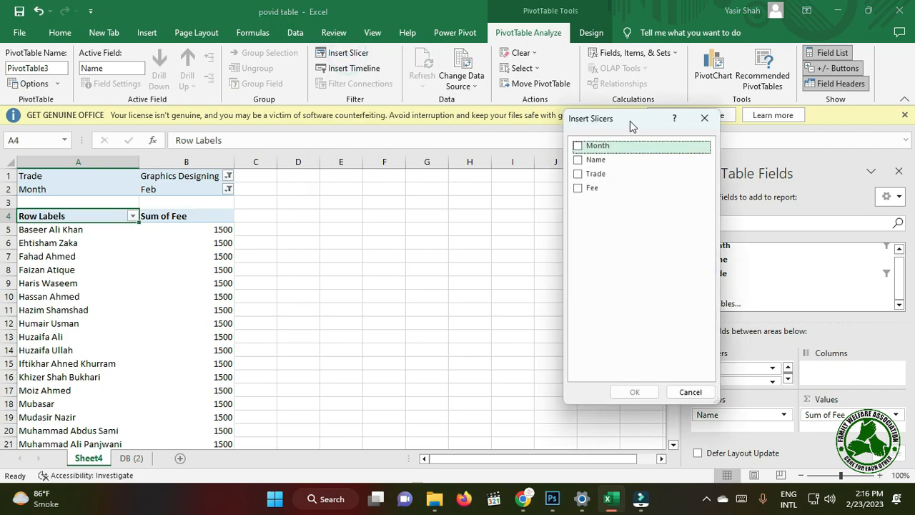
pyautogui.moveTo(623, 130); pyautogui.dragTo(402, 129)
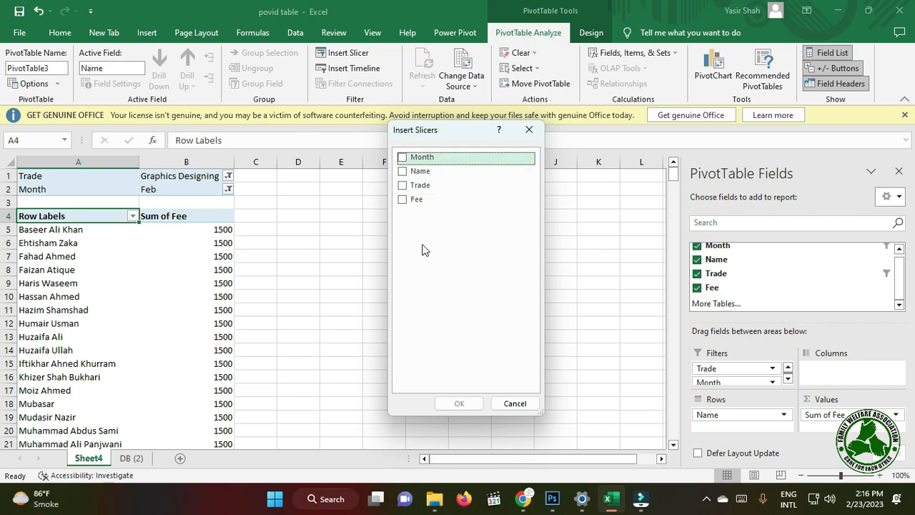
pyautogui.click(404, 157)
pyautogui.click(410, 190)
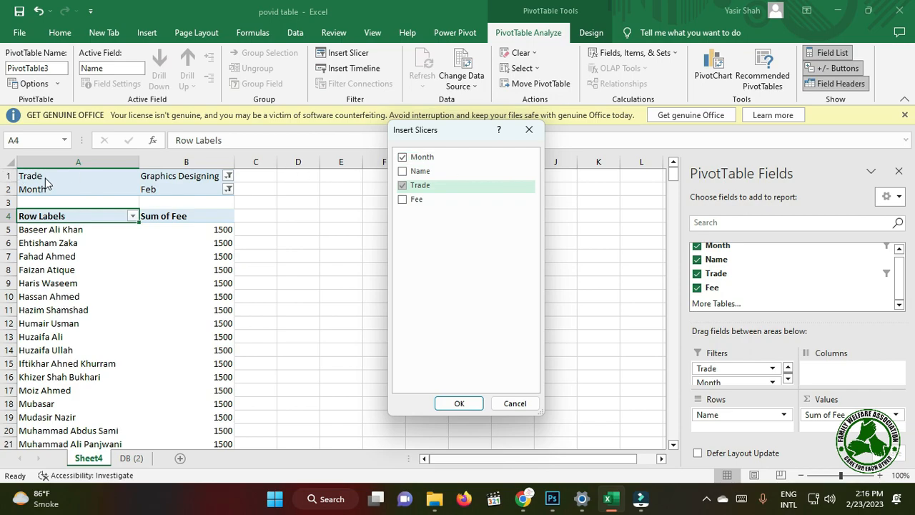
pyautogui.click(458, 403)
pyautogui.moveTo(352, 250); pyautogui.dragTo(453, 212)
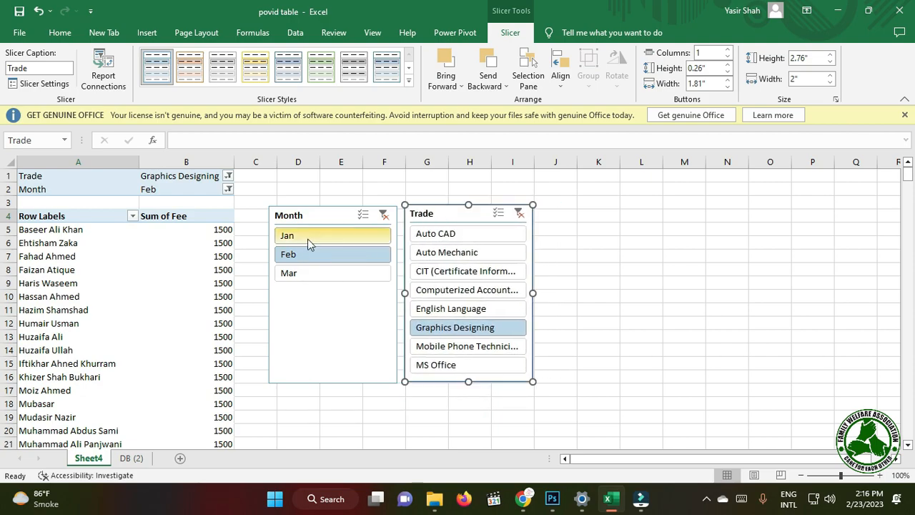
# Use the slicers to switch the month through Mar and Feb to Jan, and set the trade to Auto CAD
pyautogui.click(227, 189)
pyautogui.click(227, 190)
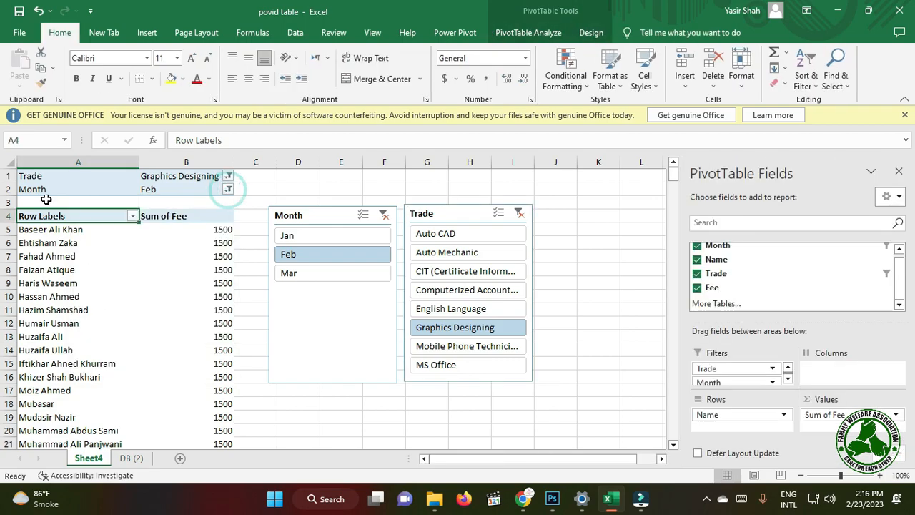
pyautogui.click(361, 325)
pyautogui.click(311, 277)
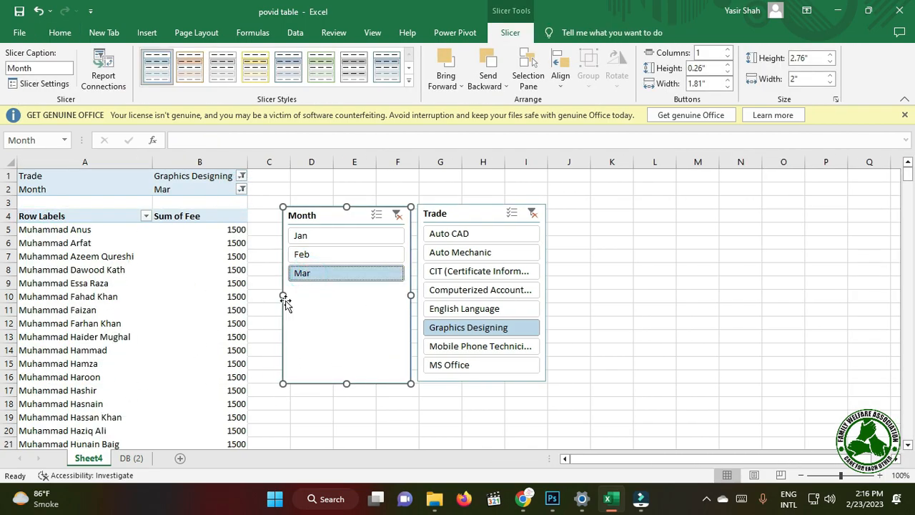
pyautogui.click(336, 252)
pyautogui.click(339, 236)
pyautogui.click(460, 238)
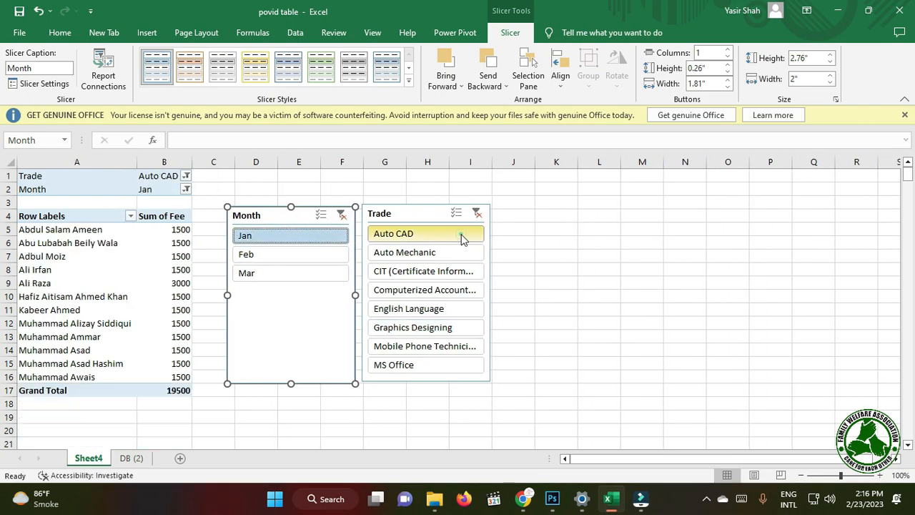
# Filter the January fees by each remaining trade in turn with the Trade slicer, from Auto Mechanic through MS Office
pyautogui.click(437, 254)
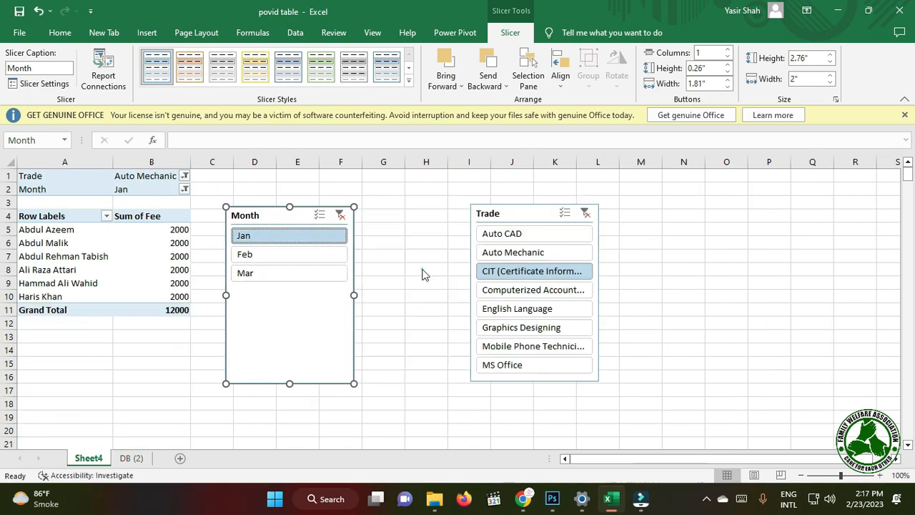
pyautogui.click(422, 272)
pyautogui.click(509, 290)
pyautogui.click(486, 312)
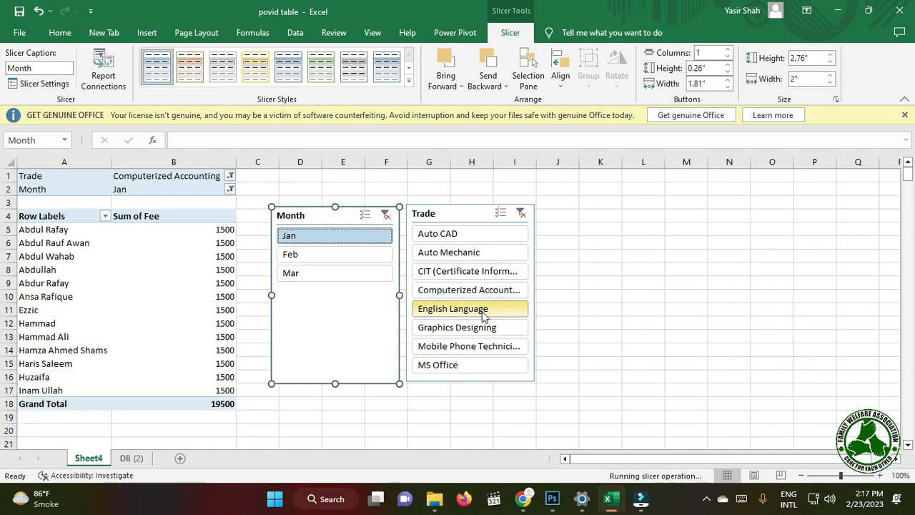
pyautogui.click(463, 327)
pyautogui.click(468, 348)
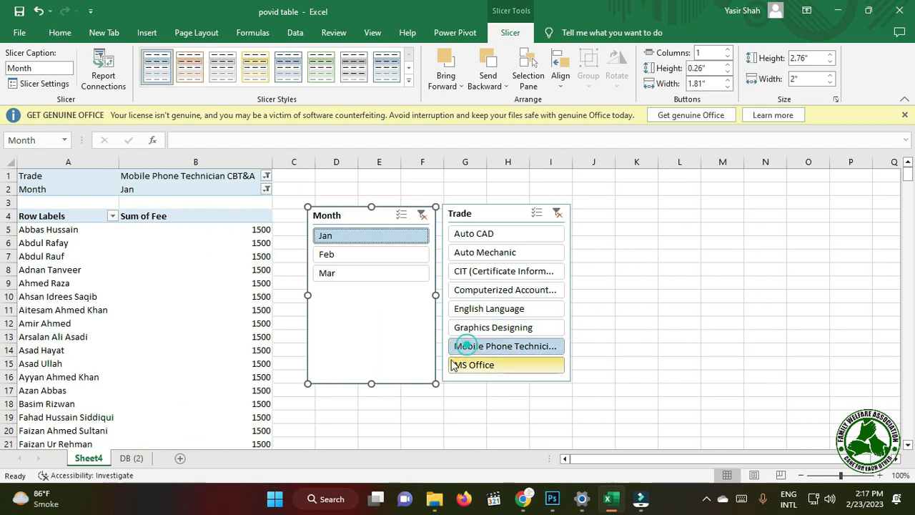
pyautogui.click(468, 365)
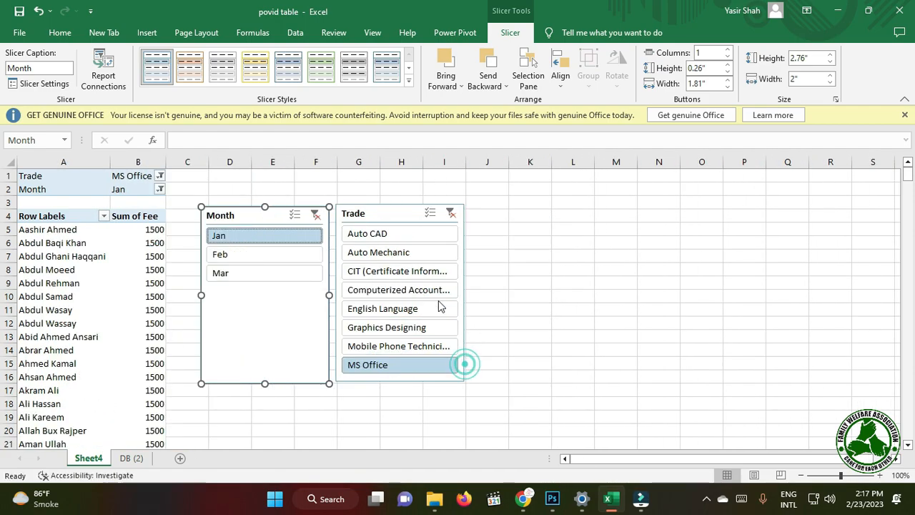
# Switch the Trade slicer between Auto CAD, CIT and other trades, ending back on Auto CAD
pyautogui.click(403, 234)
pyautogui.click(414, 270)
pyautogui.click(414, 305)
pyautogui.click(506, 289)
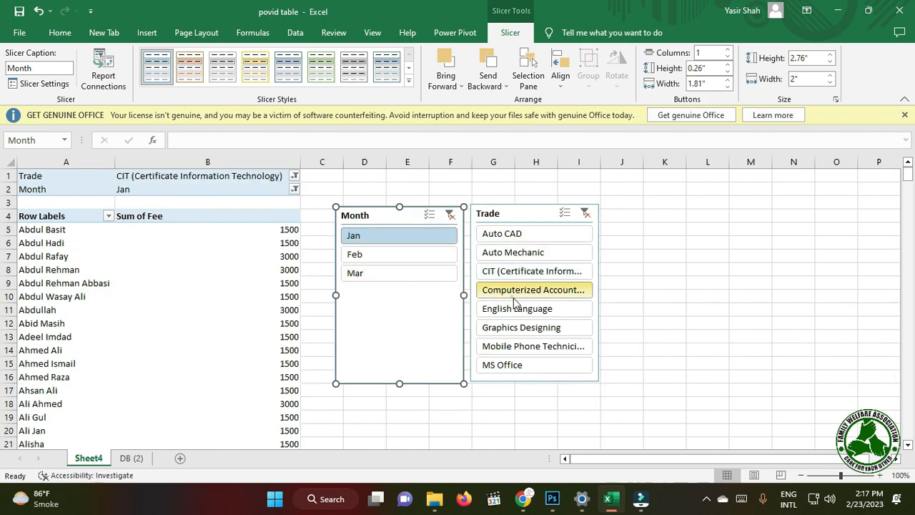
pyautogui.click(479, 236)
# Enable multiple selection in the Trade slicer, add CIT (Certificate Information Technology) to Auto CAD, and set the Month slicer to Mar
pyautogui.click(457, 214)
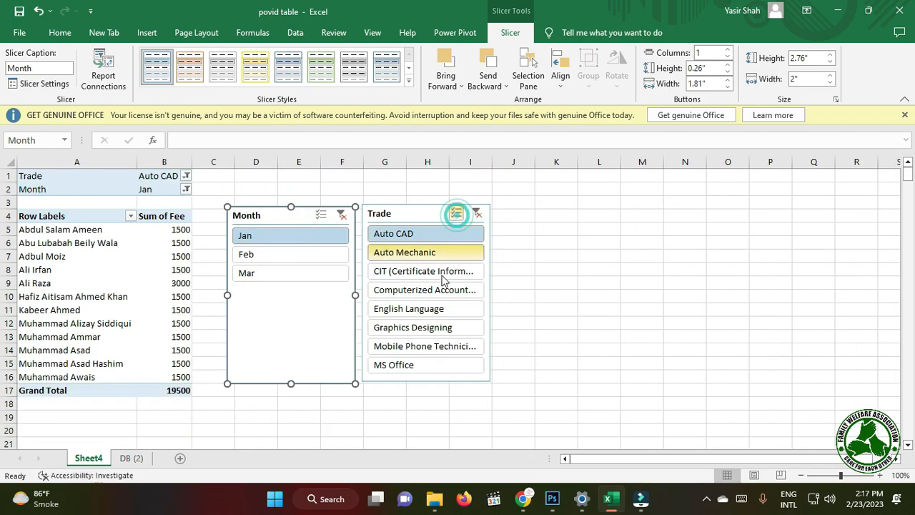
pyautogui.click(433, 274)
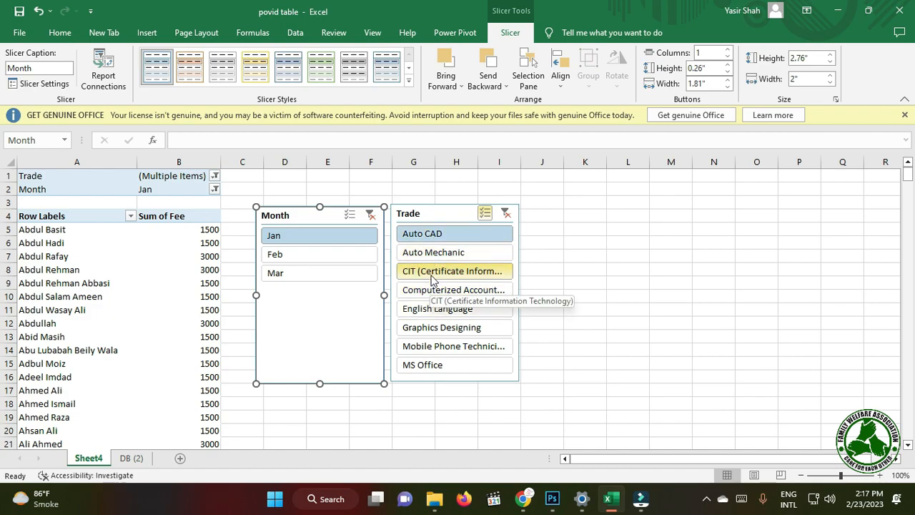
pyautogui.click(295, 274)
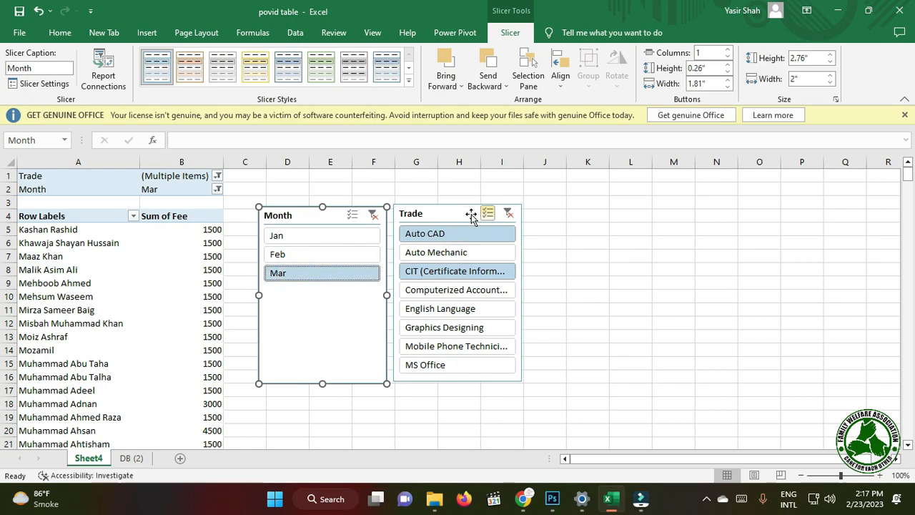
# Clear the filters of both the Trade and Month slicers and turn off multiple selection for Trade
pyautogui.click(508, 218)
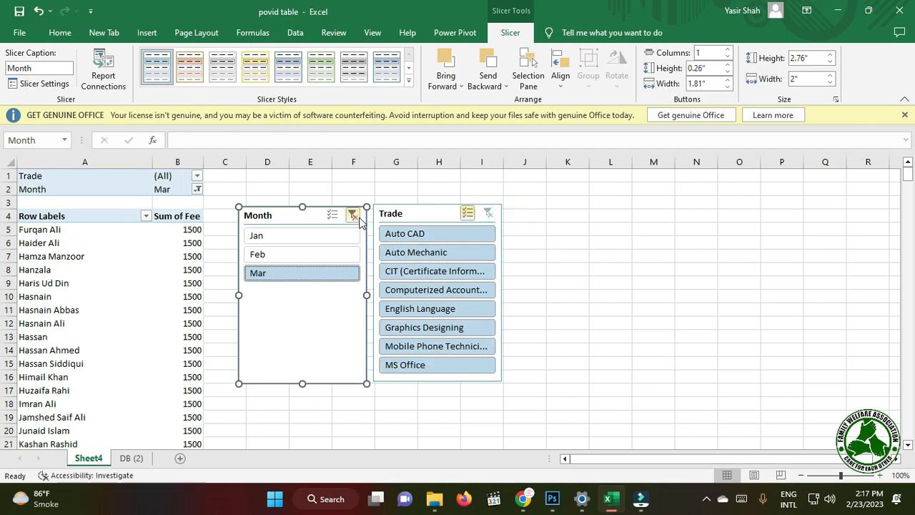
pyautogui.click(355, 217)
pyautogui.click(499, 212)
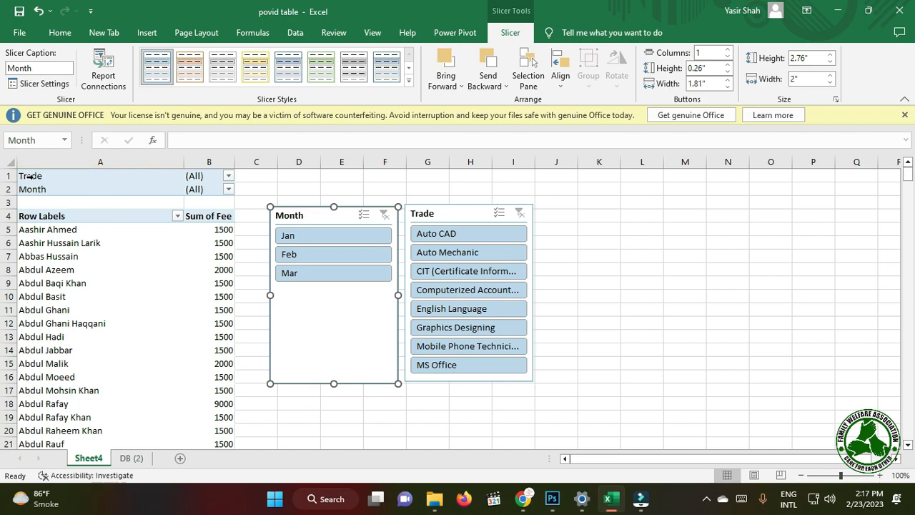
# Apply a PivotTable style with blue text and blue borders from the Light group to the pivot table
pyautogui.moveTo(26, 163); pyautogui.dragTo(214, 159)
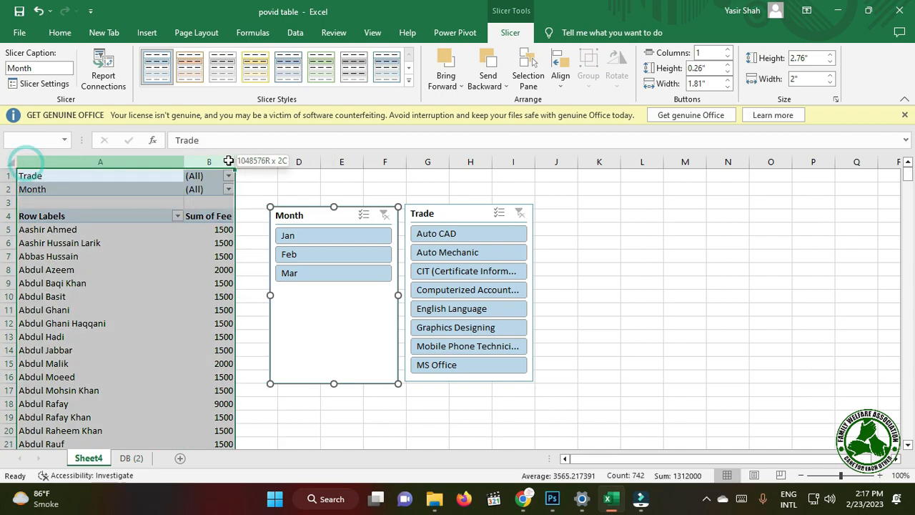
pyautogui.click(126, 252)
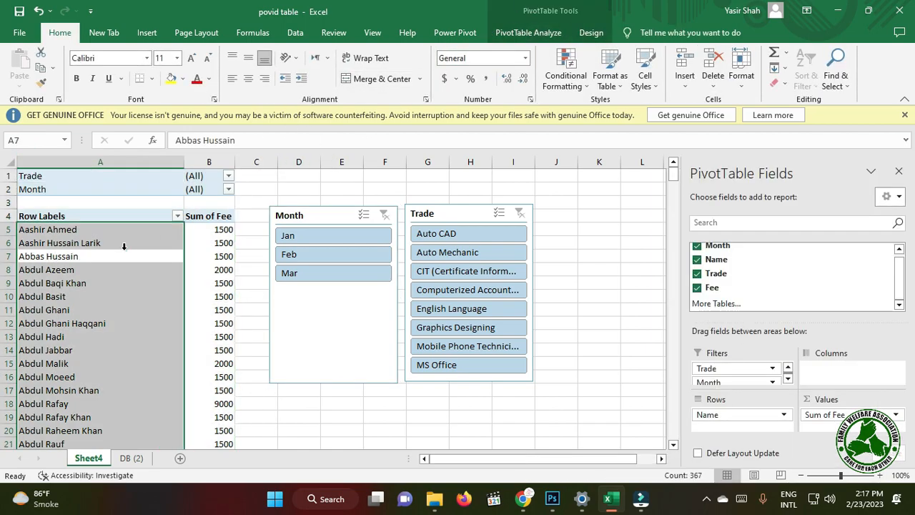
pyautogui.click(116, 188)
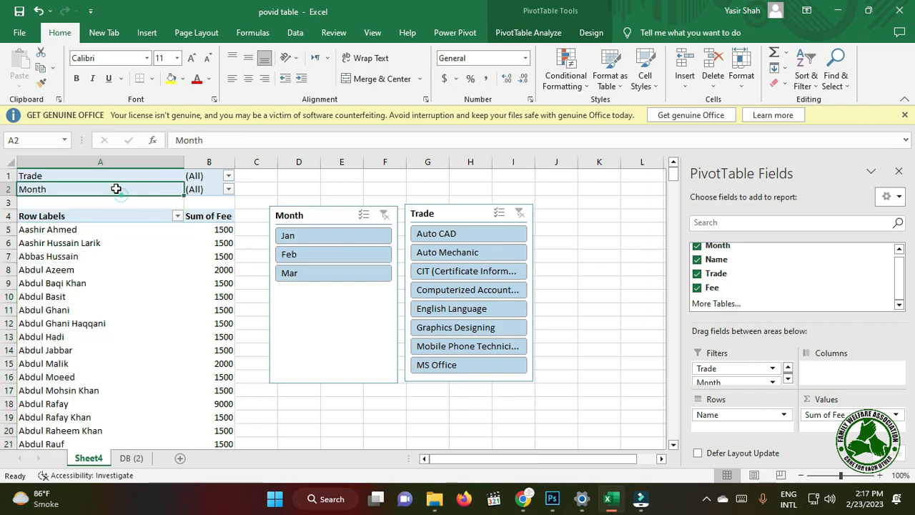
pyautogui.click(101, 175)
pyautogui.click(589, 32)
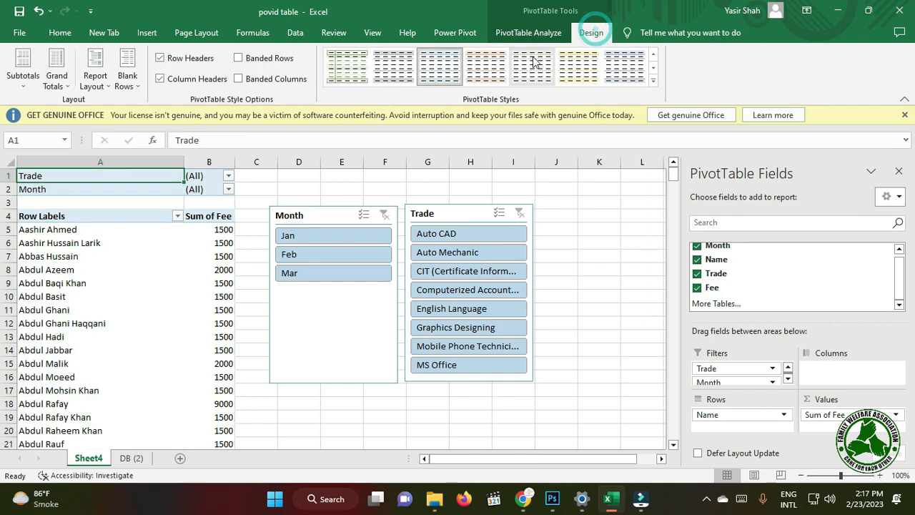
pyautogui.click(652, 77)
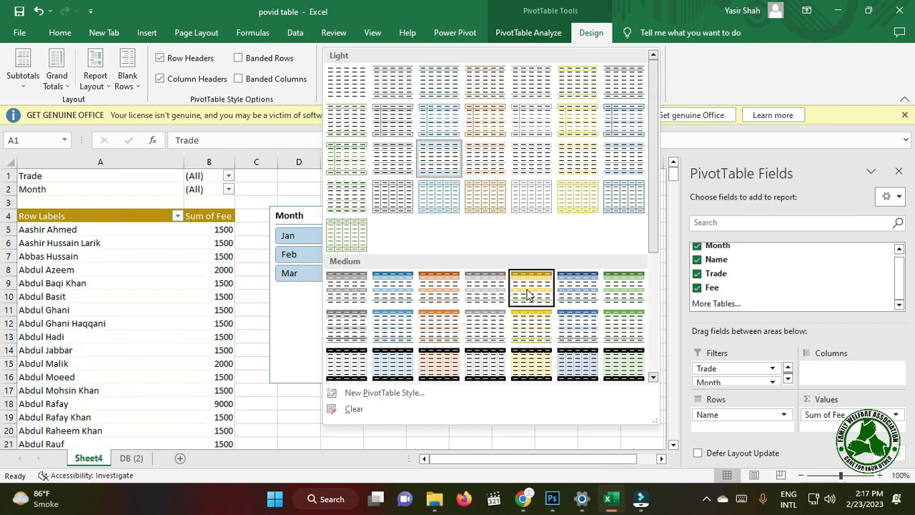
pyautogui.click(439, 120)
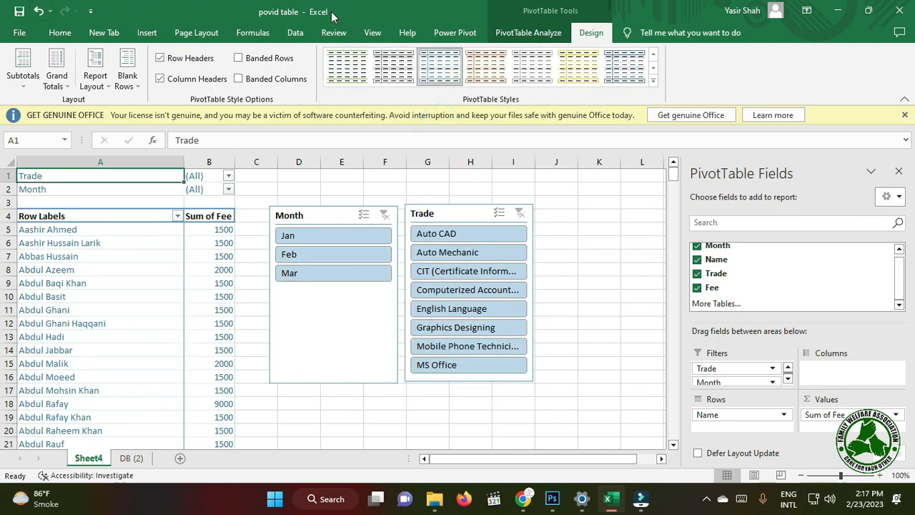
# Hide the PivotTable field list and show it again
pyautogui.click(527, 34)
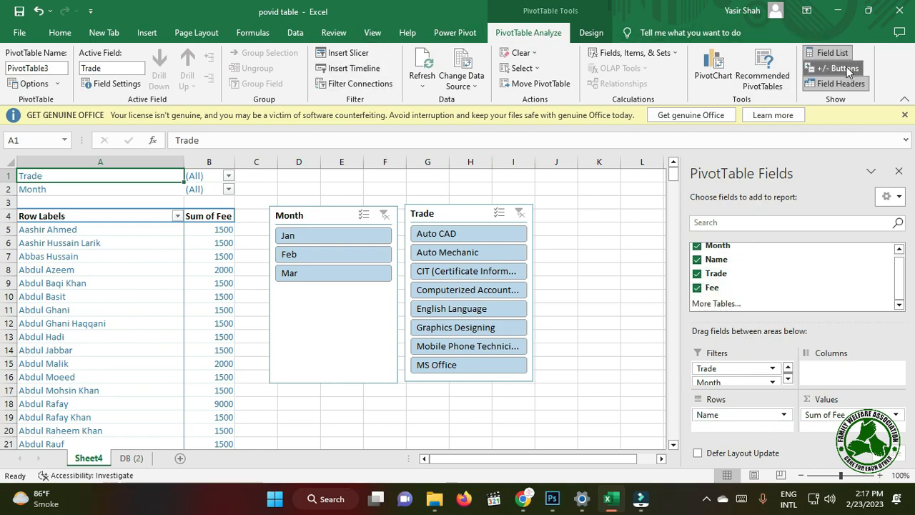
pyautogui.click(831, 55)
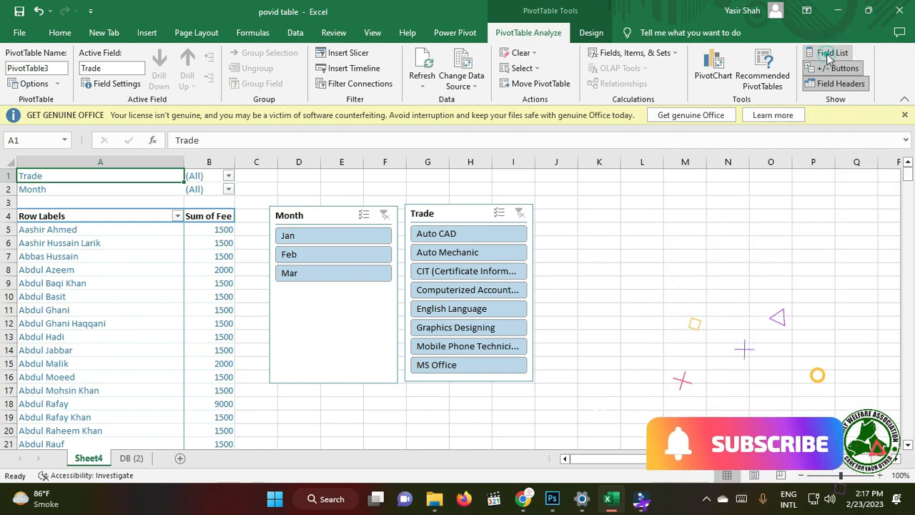
pyautogui.click(829, 57)
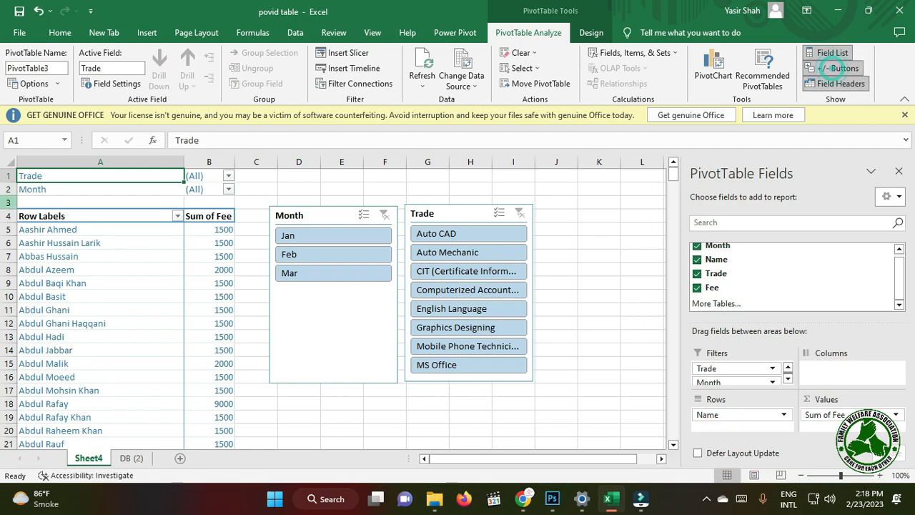
pyautogui.scroll(-11, 41, 297)
pyautogui.scroll(11, 41, 297)
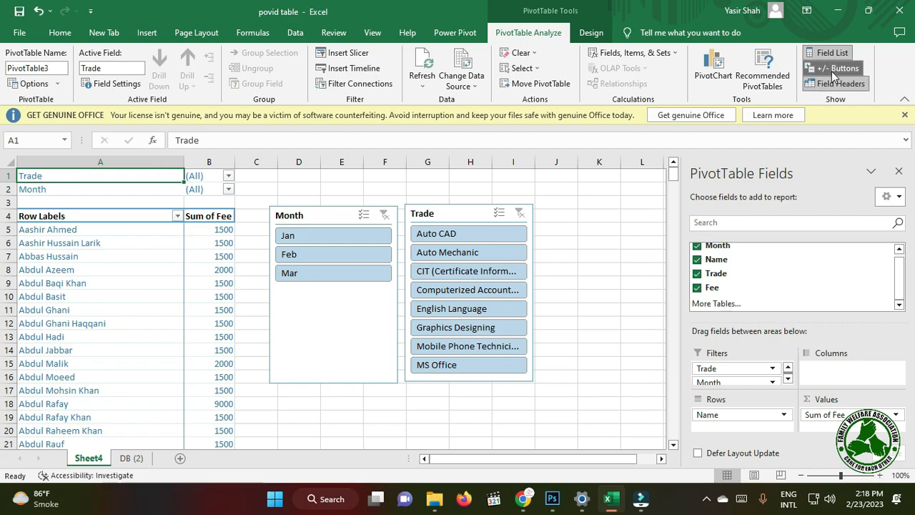
# Hide the pivot table's field headers and show them again
pyautogui.scroll(-15, 90, 323)
pyautogui.scroll(-9, 91, 323)
pyautogui.scroll(20, 89, 324)
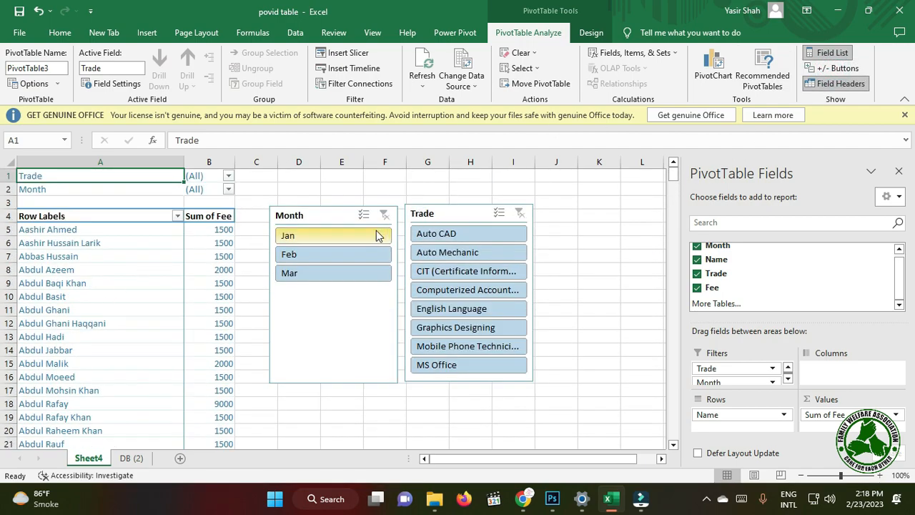
pyautogui.click(837, 85)
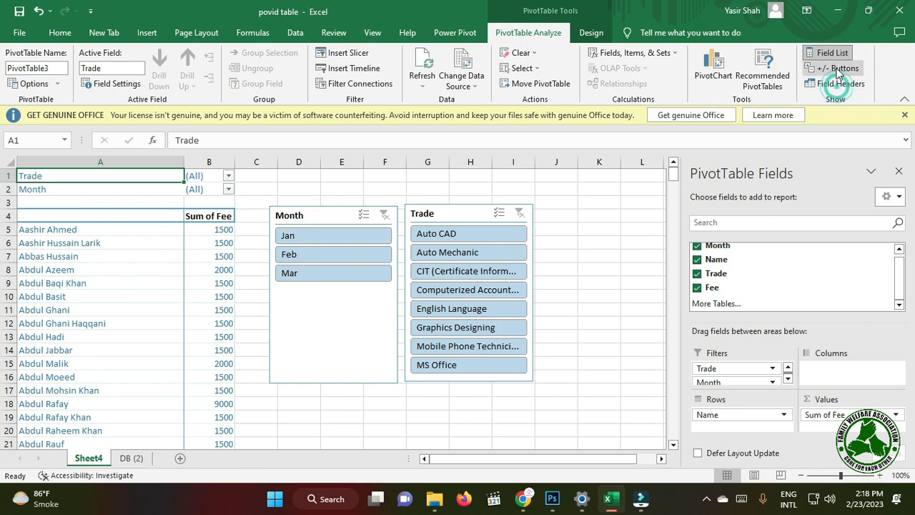
pyautogui.click(838, 85)
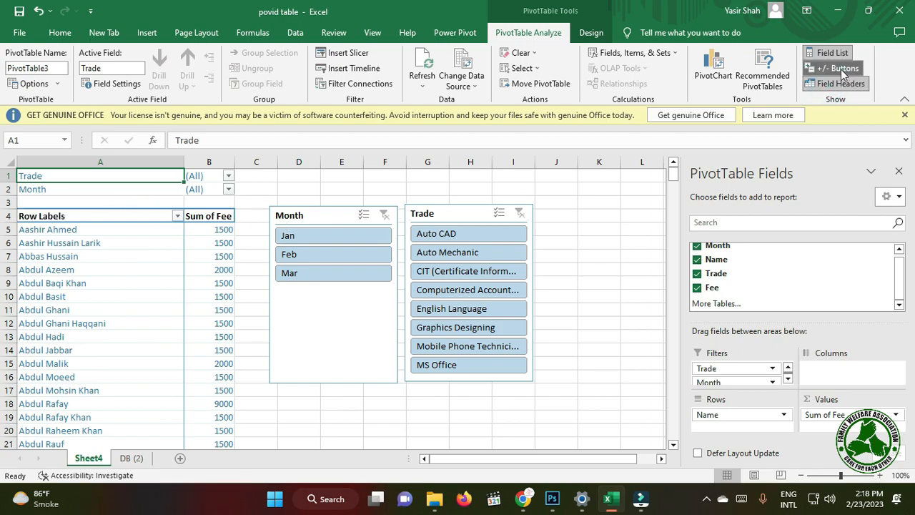
# Insert a 3-D Clustered Column PivotChart from the pivot table and enlarge it to about 6.9 by 4.5 inches
pyautogui.click(719, 70)
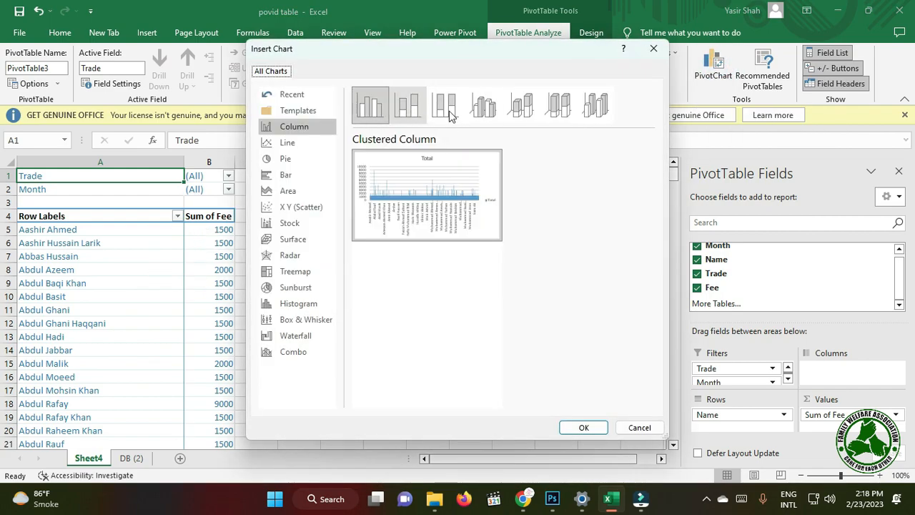
pyautogui.click(483, 105)
pyautogui.click(584, 427)
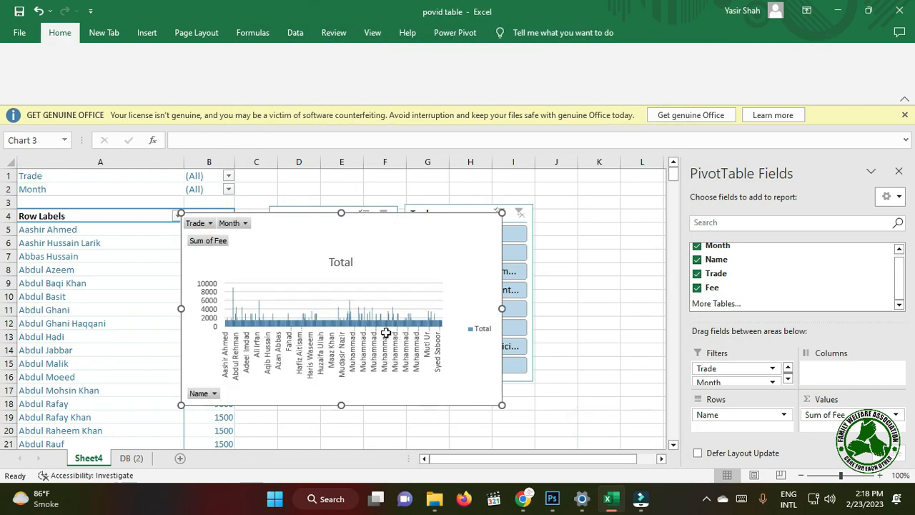
pyautogui.moveTo(503, 405); pyautogui.dragTo(608, 441)
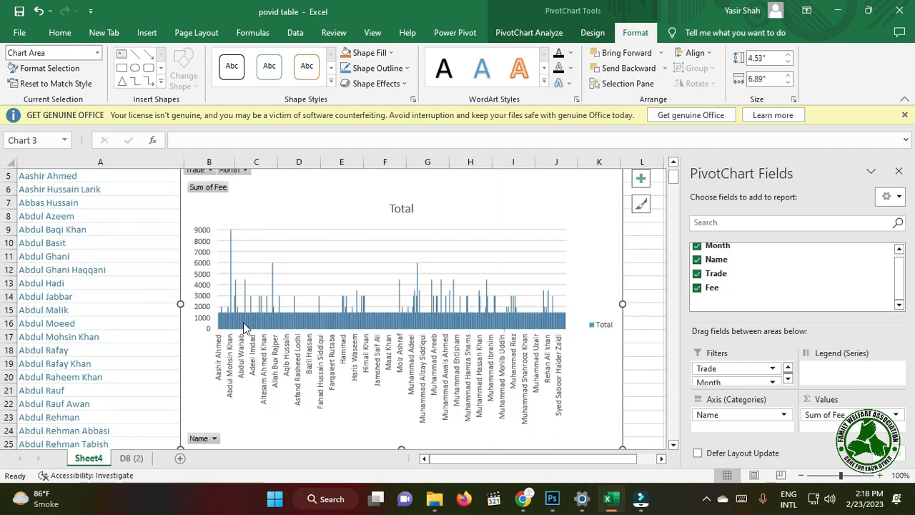
# Filter the Name field from the PivotChart so that only the first student in the list is included
pyautogui.click(213, 439)
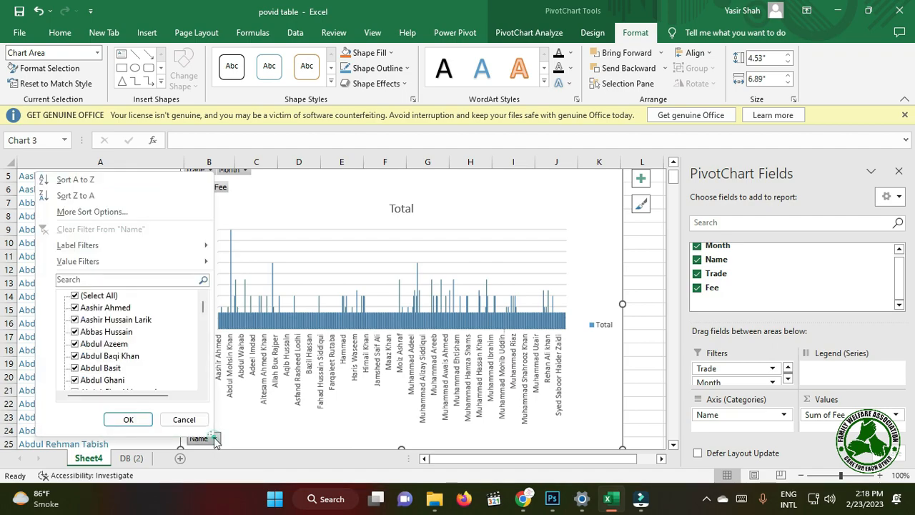
pyautogui.click(76, 295)
pyautogui.click(75, 295)
pyautogui.click(133, 421)
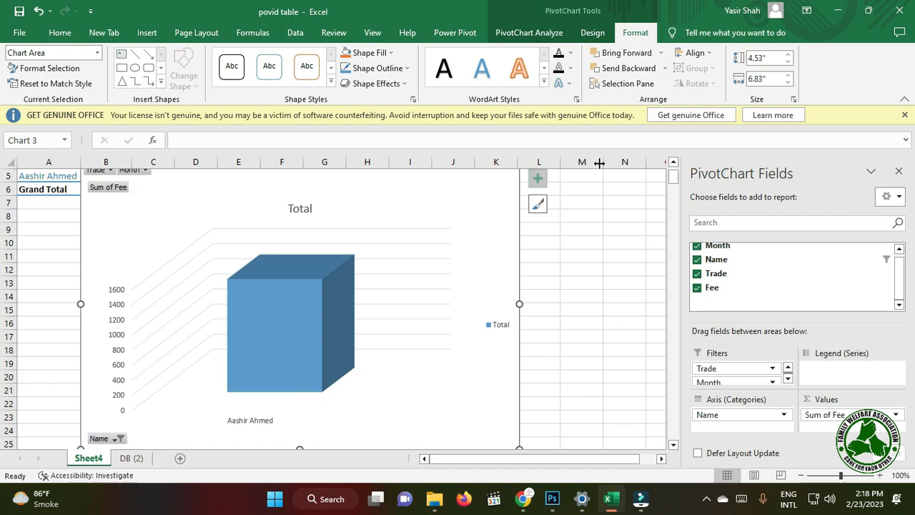
# Delete the PivotChart from Sheet4
pyautogui.scroll(2, 556, 240)
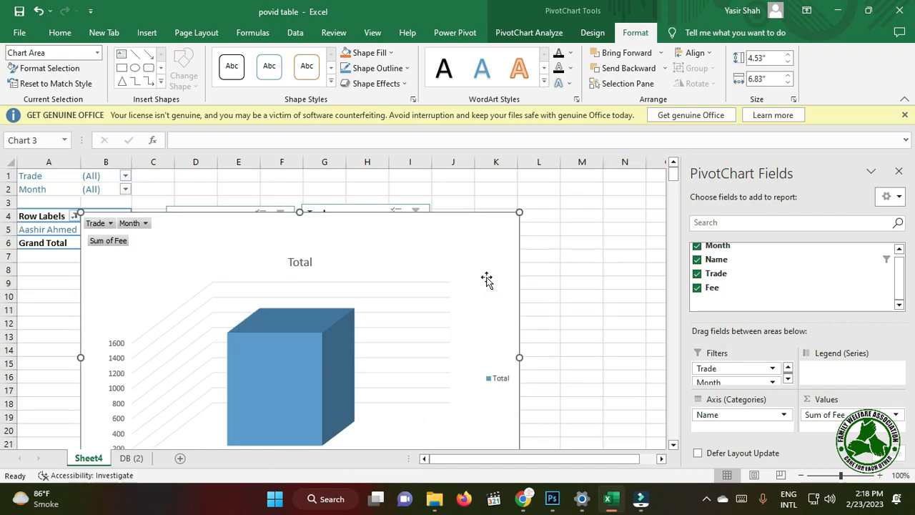
pyautogui.press('Delete')
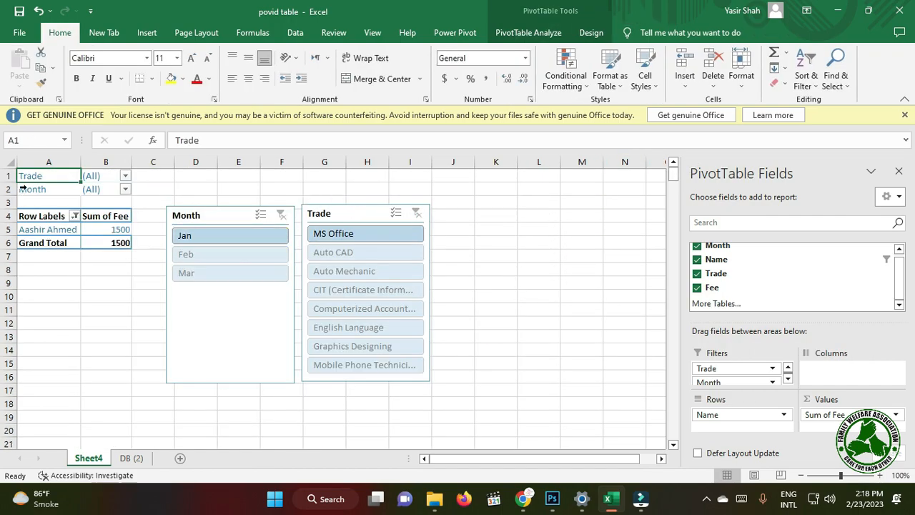
# Set the Month slicer to Mar and the Trade slicer to CIT (Certificate Information Technology), and clear both slicer filters again
pyautogui.click(229, 254)
pyautogui.click(229, 272)
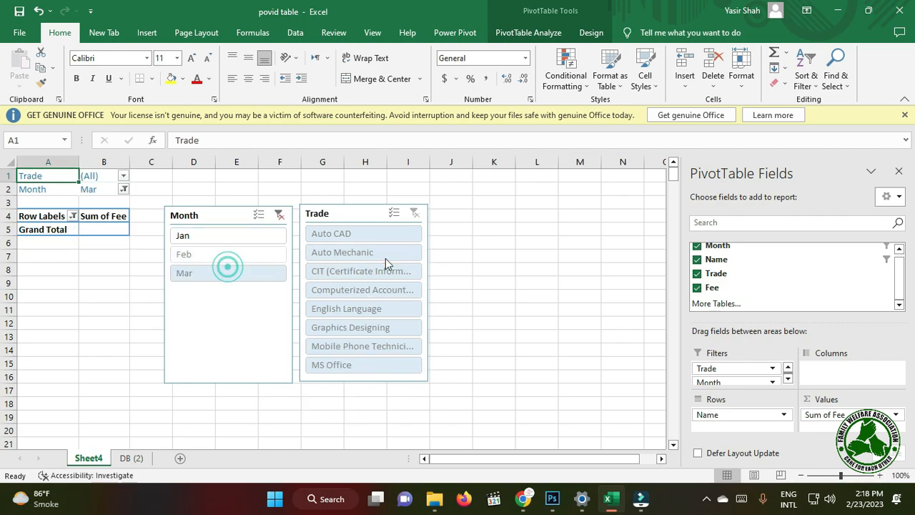
pyautogui.click(363, 253)
pyautogui.click(362, 269)
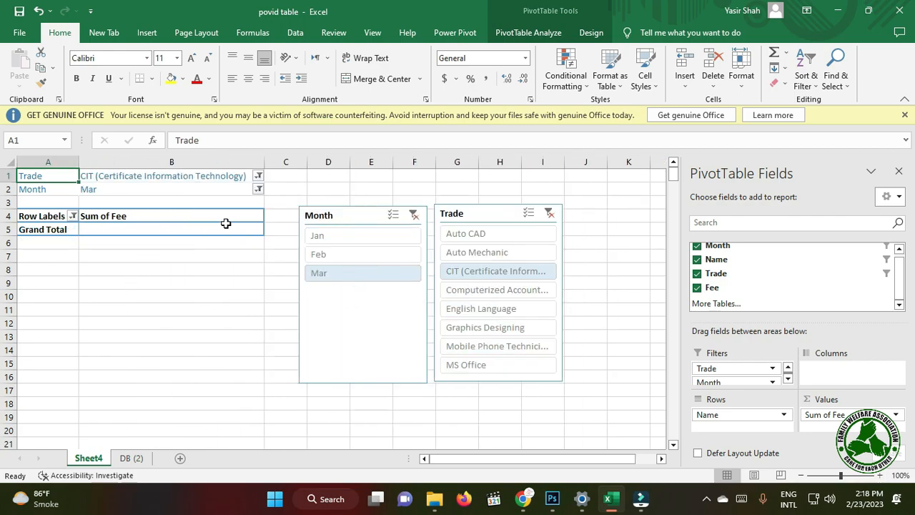
pyautogui.click(549, 212)
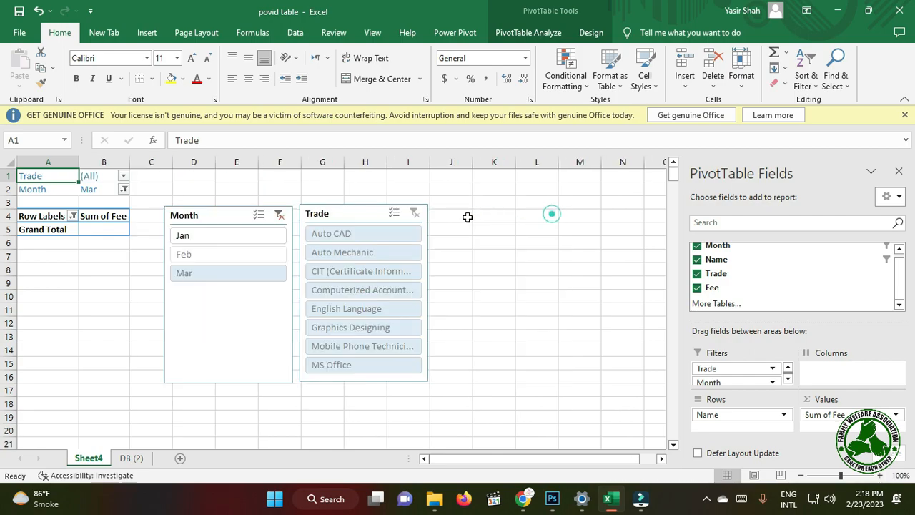
pyautogui.click(279, 213)
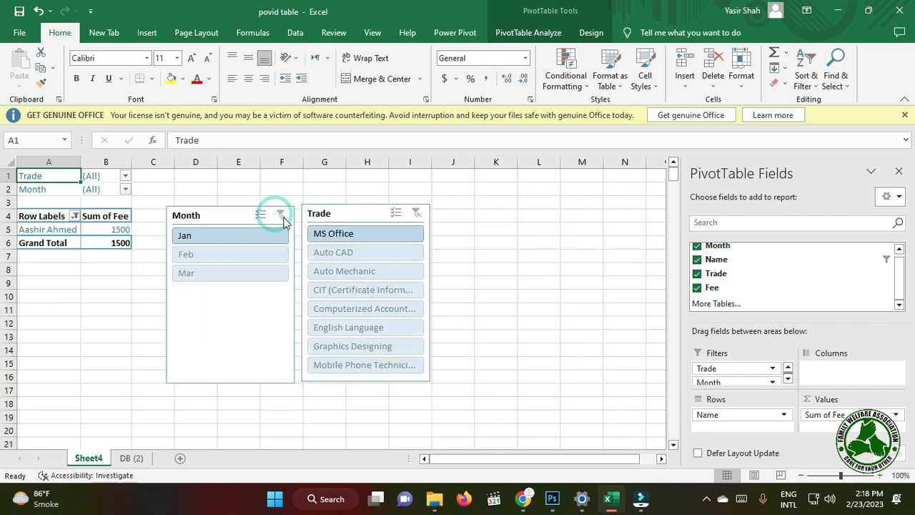
# Extend the row labels' Name filter with the second, third and fourth students in the list and apply it
pyautogui.click(74, 216)
pyautogui.click(151, 334)
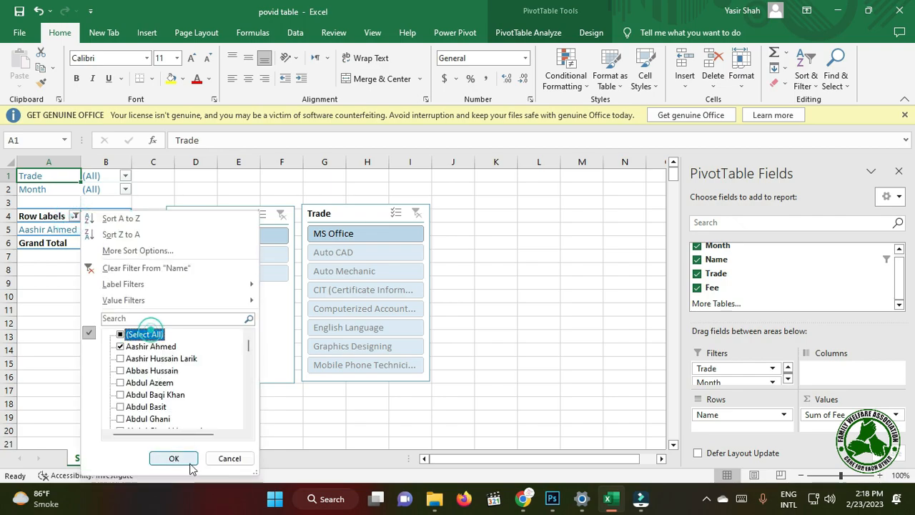
pyautogui.click(119, 358)
pyautogui.click(120, 371)
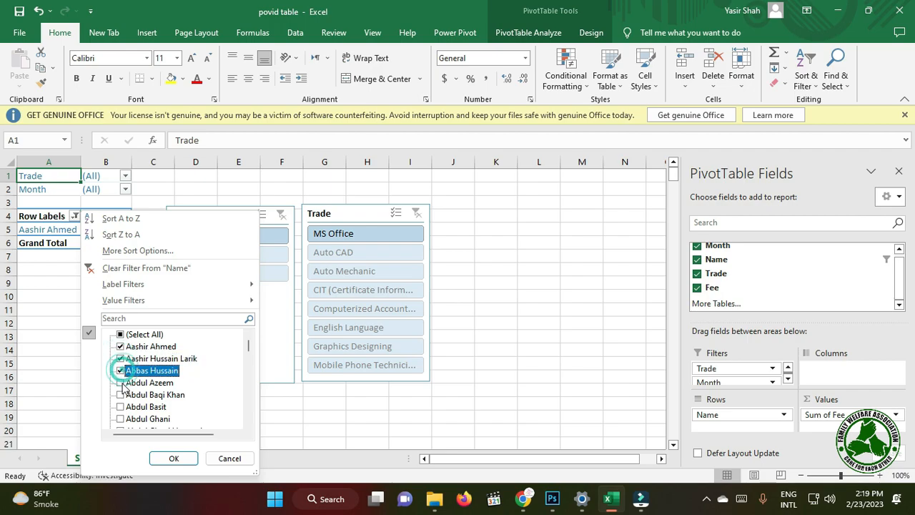
pyautogui.click(120, 382)
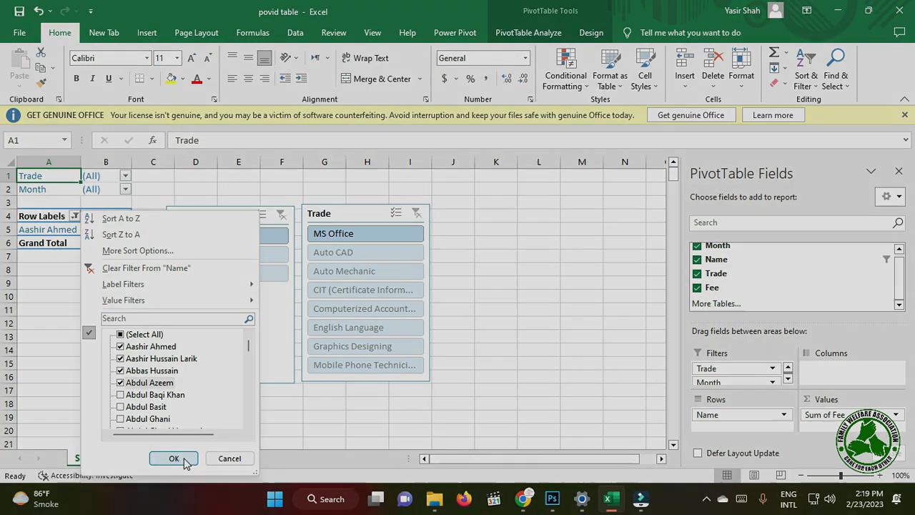
pyautogui.click(183, 464)
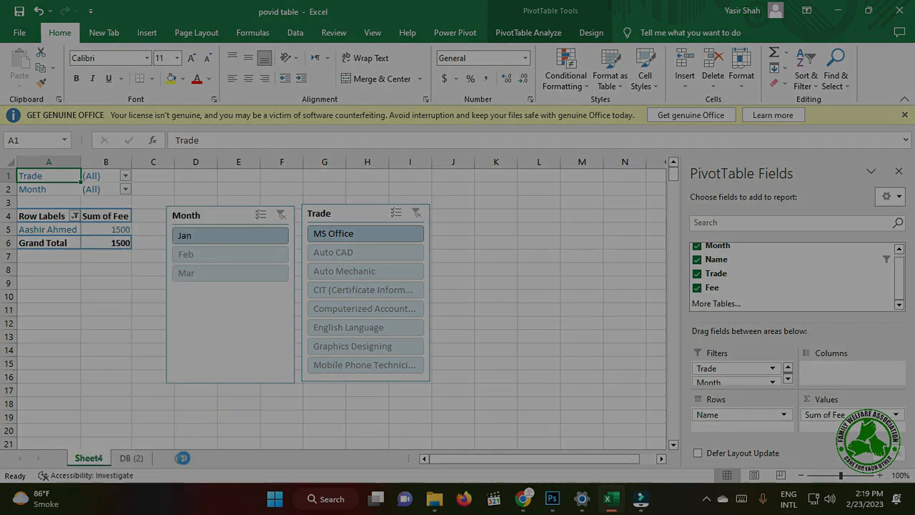